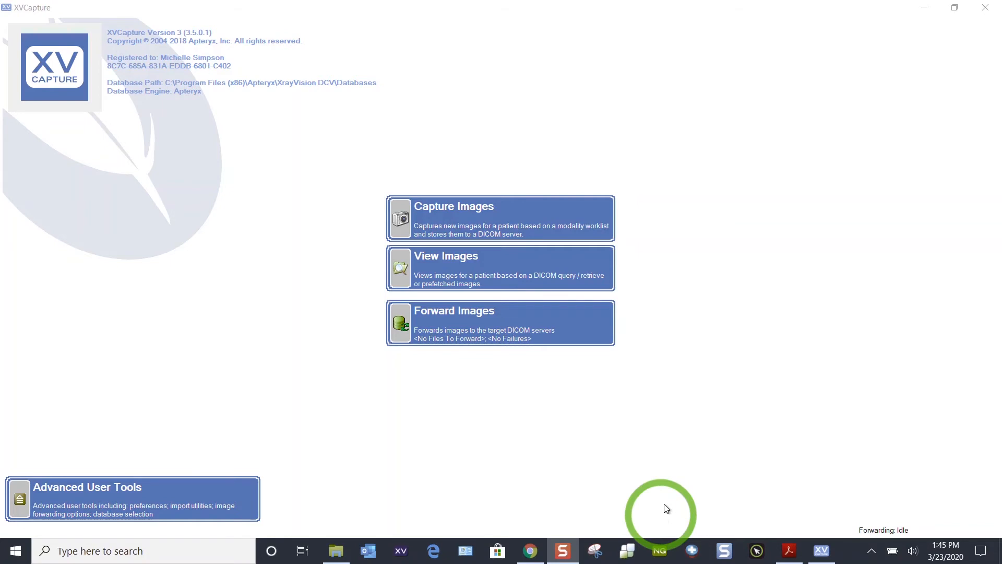
Start a new image capture and load the recently used patient's details into the worklist specification.
left_click(525, 208)
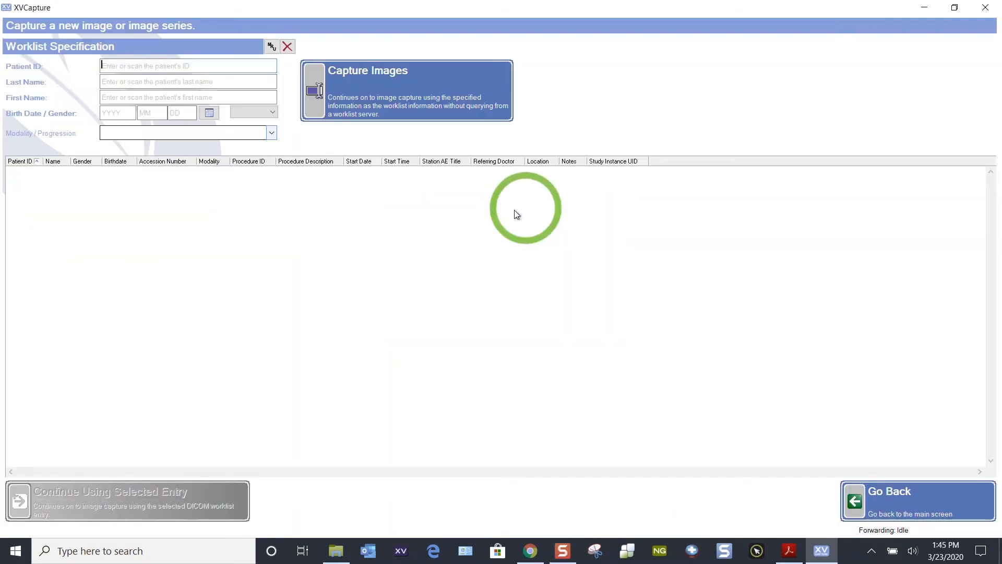
left_click(270, 47)
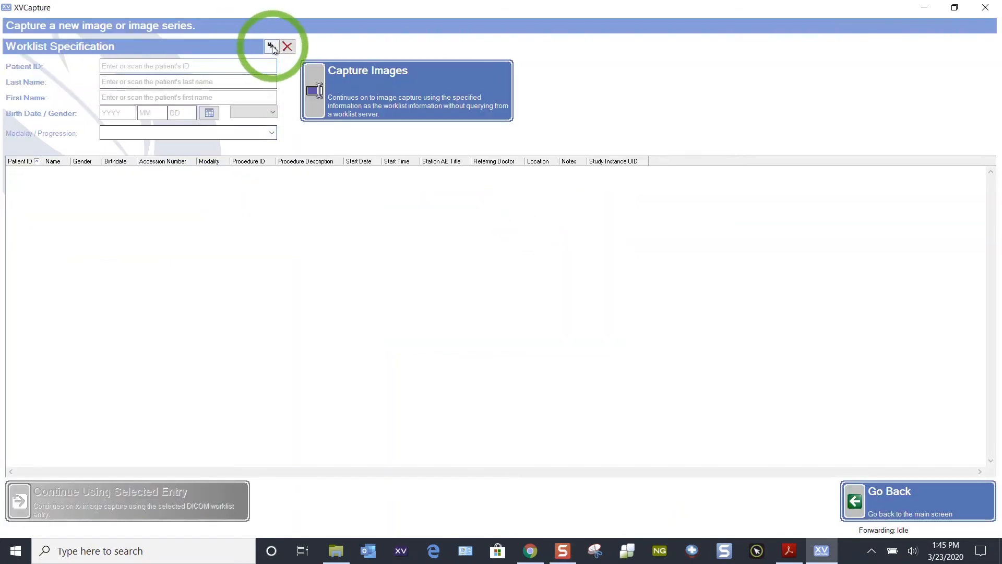
left_click(276, 61)
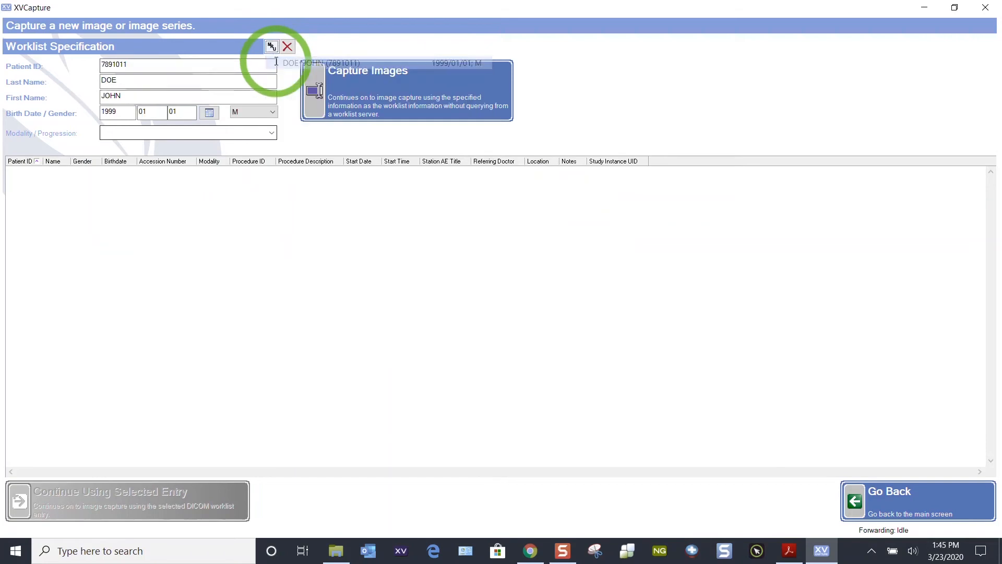
Choose the Continuous Endo Series progression and begin image capture with the Simulator Simulated X-ray device.
left_click(272, 133)
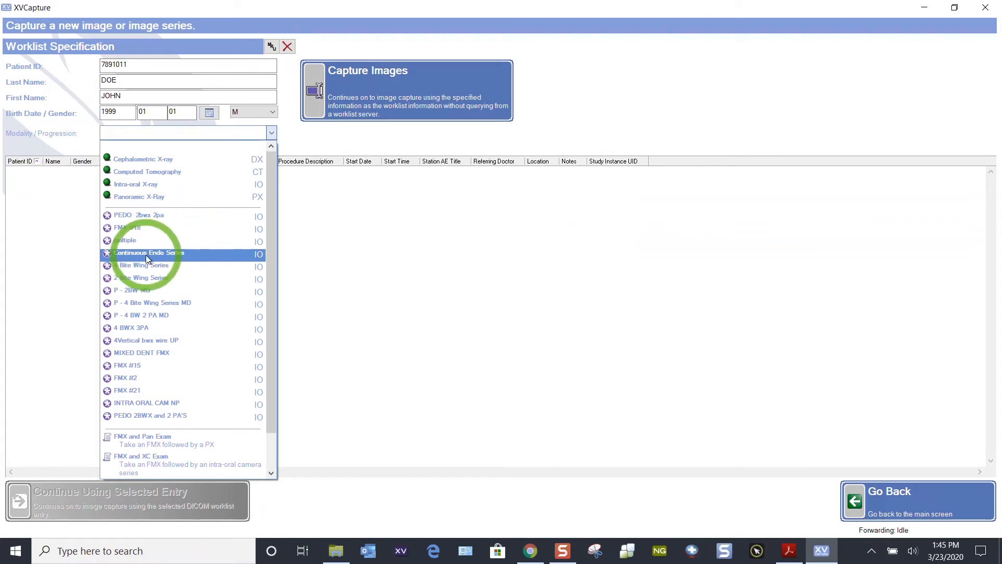
left_click(122, 254)
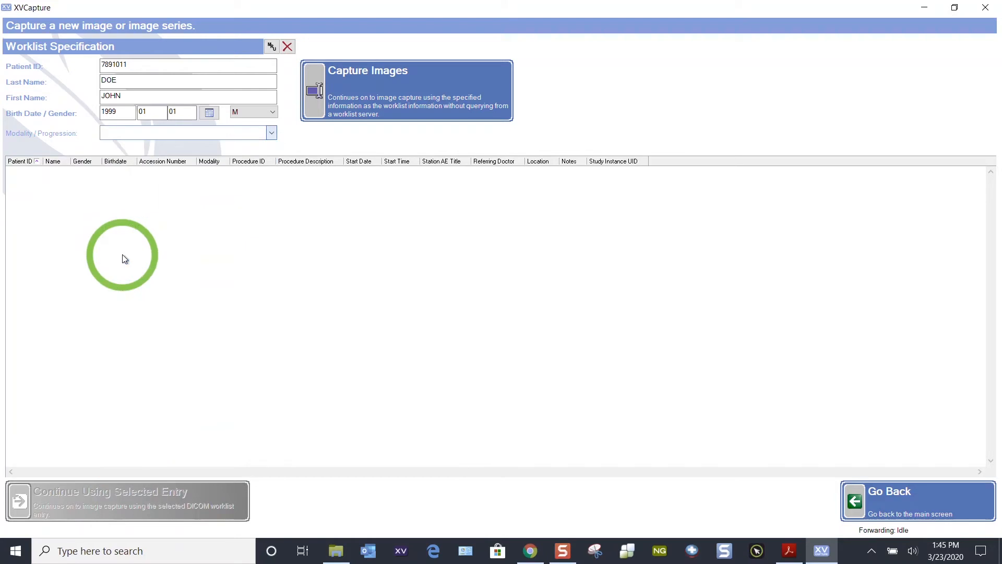
left_click(406, 109)
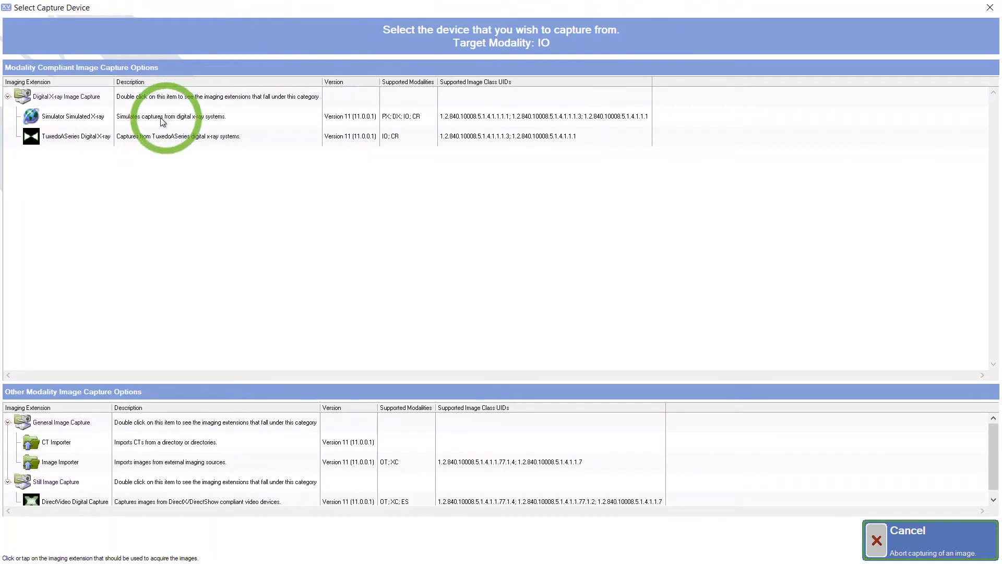
left_click(142, 122)
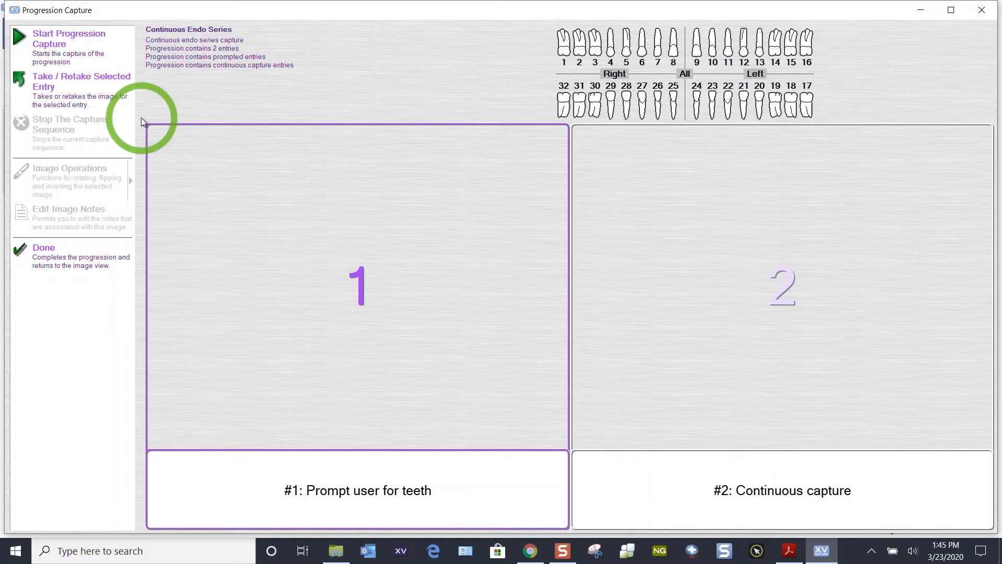
Run the progression for tooth 3 until three images are captured, set the speaker volume to 10, and stop the sequence.
left_click(91, 44)
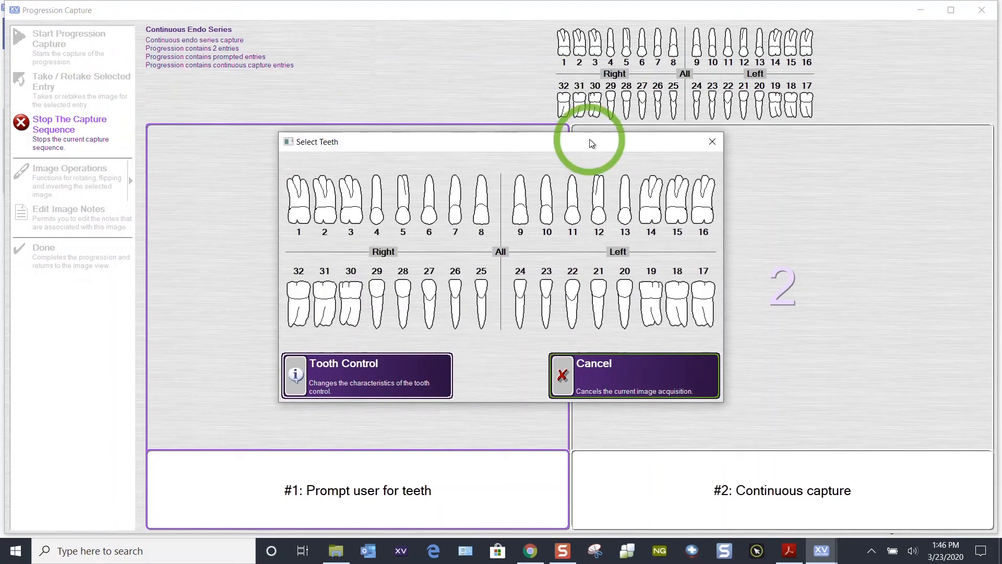
left_click(347, 212)
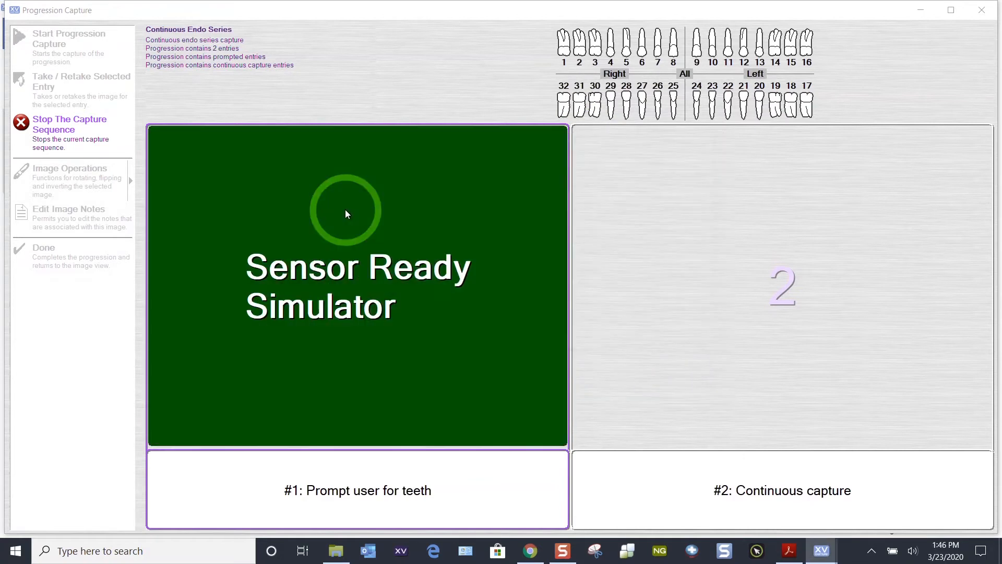
left_click(910, 549)
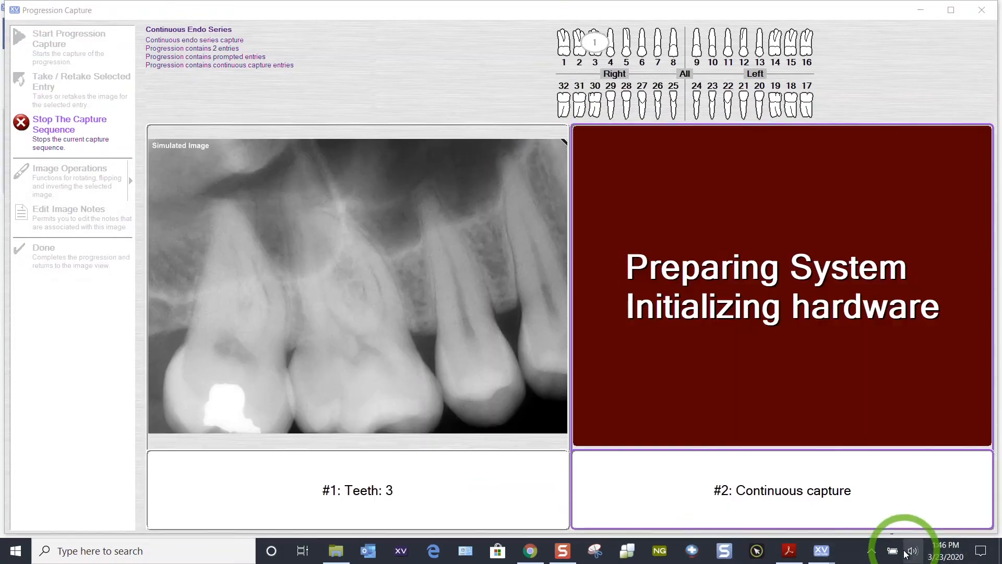
left_click(828, 521)
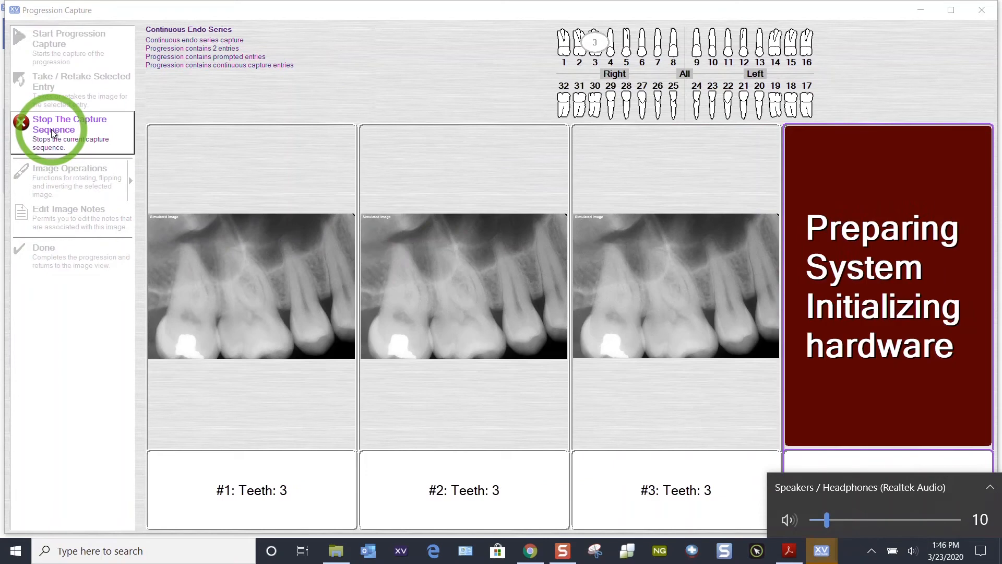
left_click(54, 133)
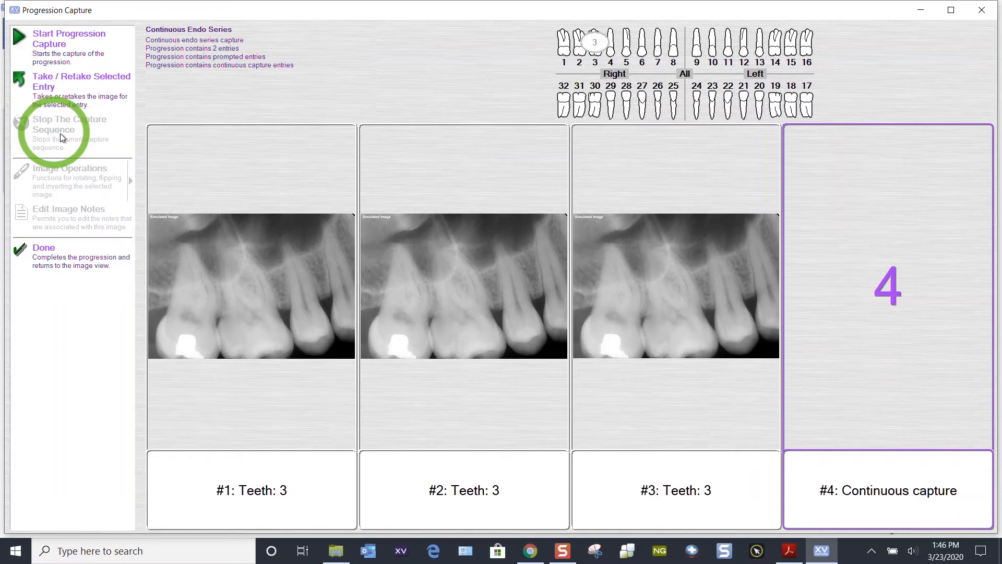
Open captured image #1 in the full image display and review the available measurement options.
left_click(238, 260)
double_click(237, 258)
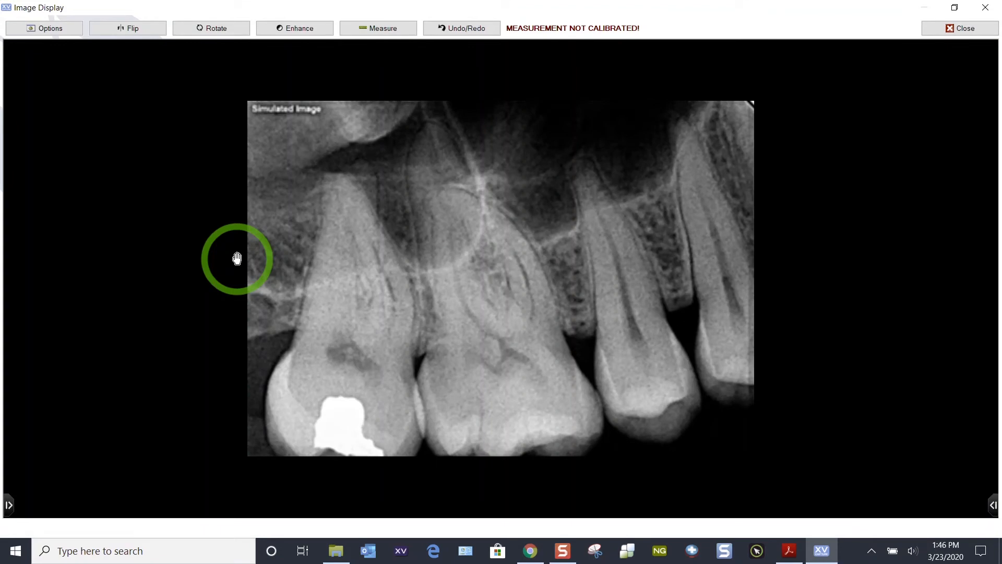
left_click(389, 29)
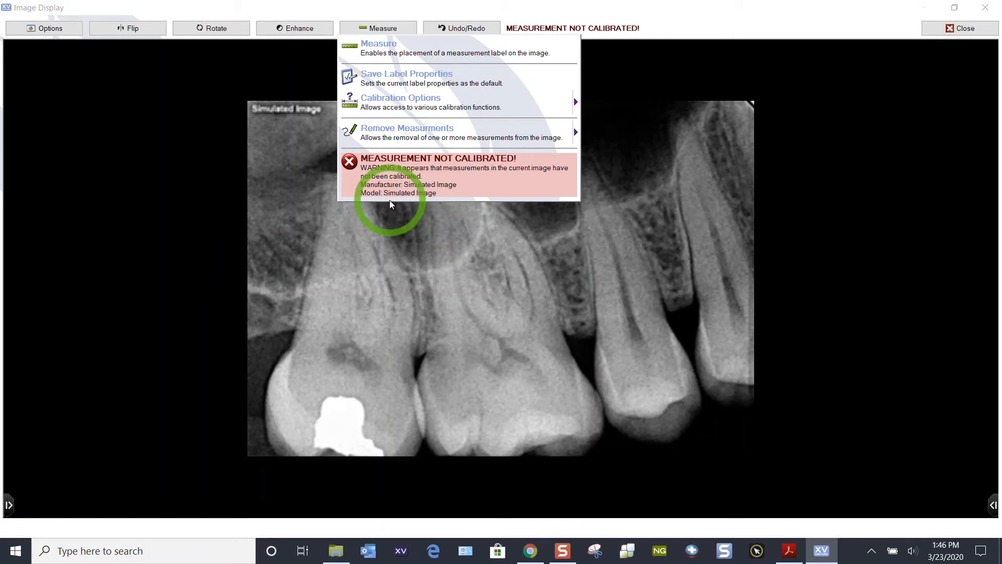
left_click(708, 107)
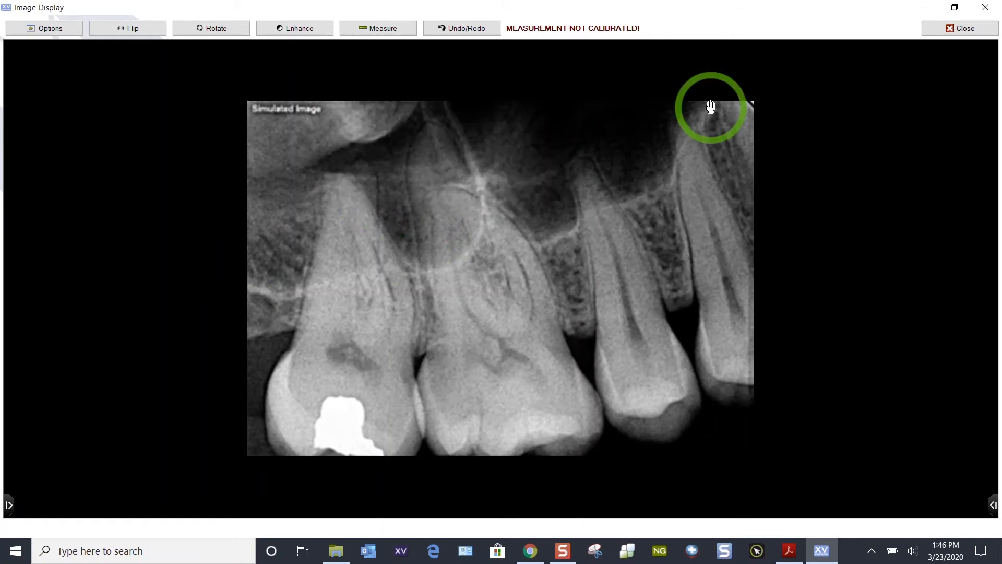
Reveal the viewing tools for image #1 and examine the tooth roots with the Magnify tool.
left_click(994, 505)
left_click(899, 509)
left_click_drag(669, 286, 716, 279)
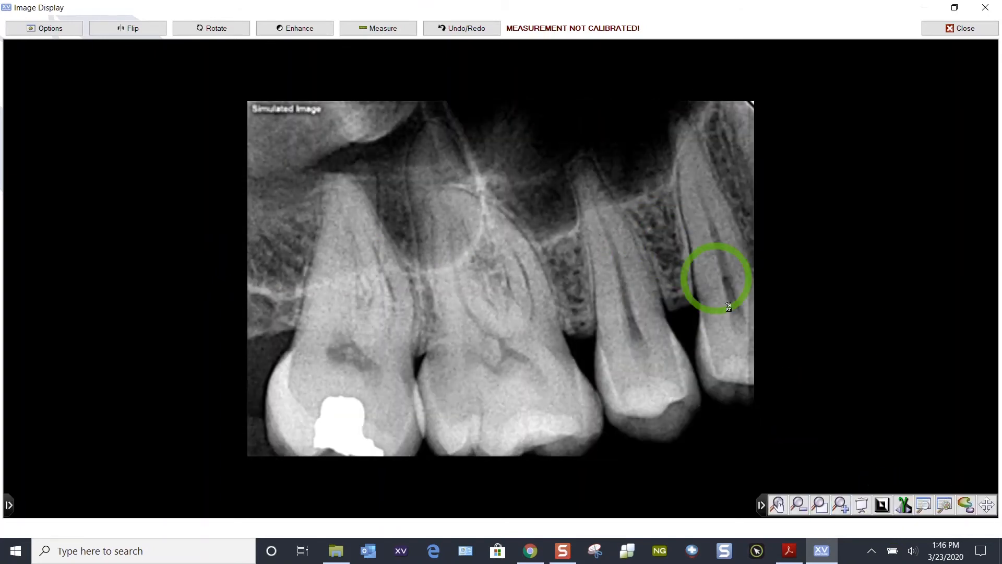
left_click(947, 504)
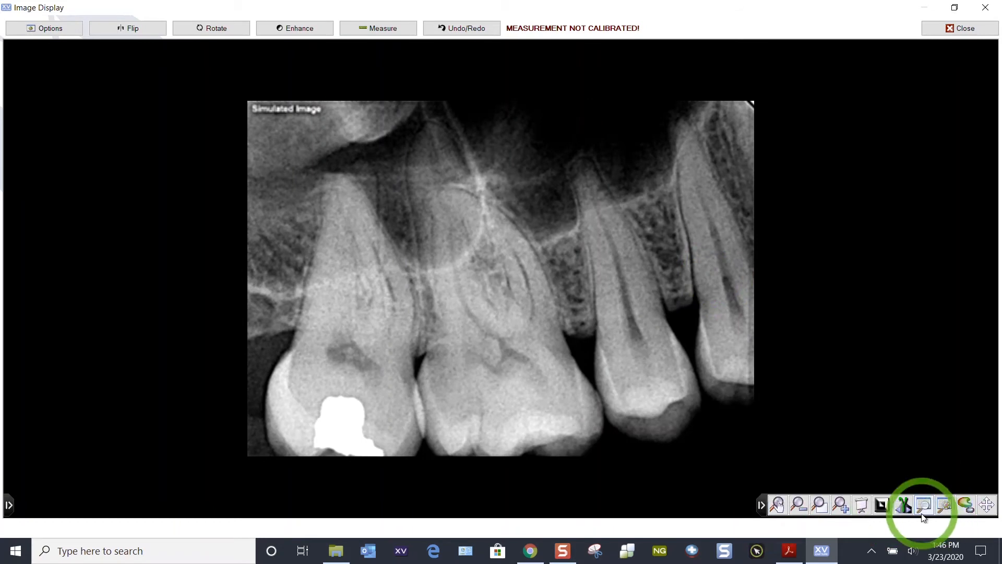
left_click_drag(602, 171, 613, 335)
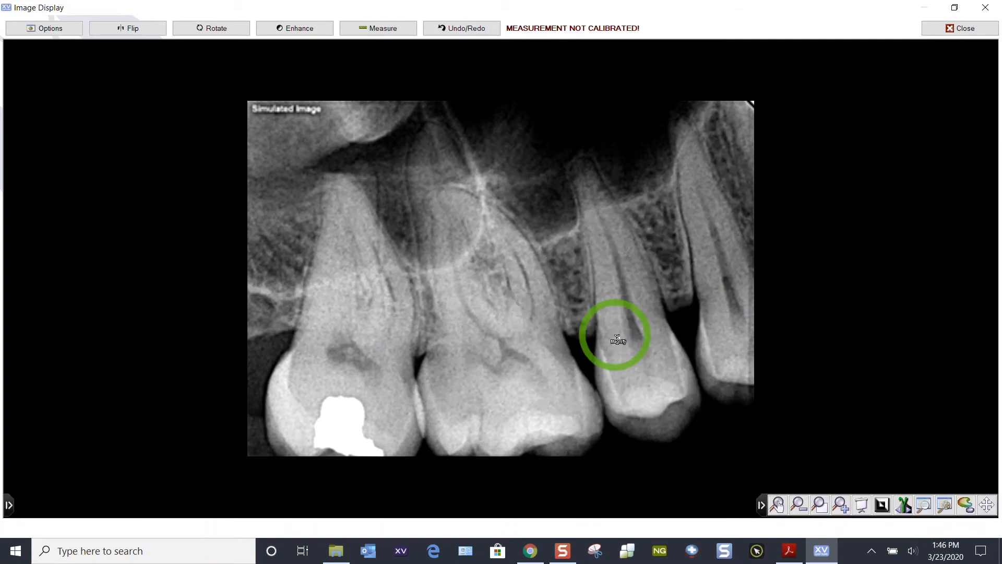
Try out the brightness and contrast adjustment on image #1, and return to the progression capture.
left_click(880, 504)
left_click_drag(647, 265, 667, 378)
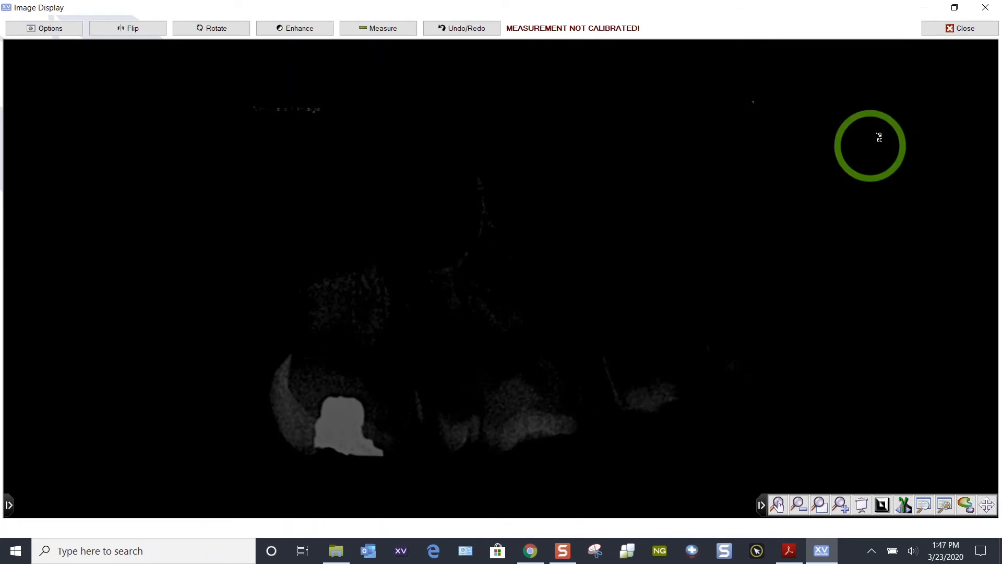
left_click(965, 29)
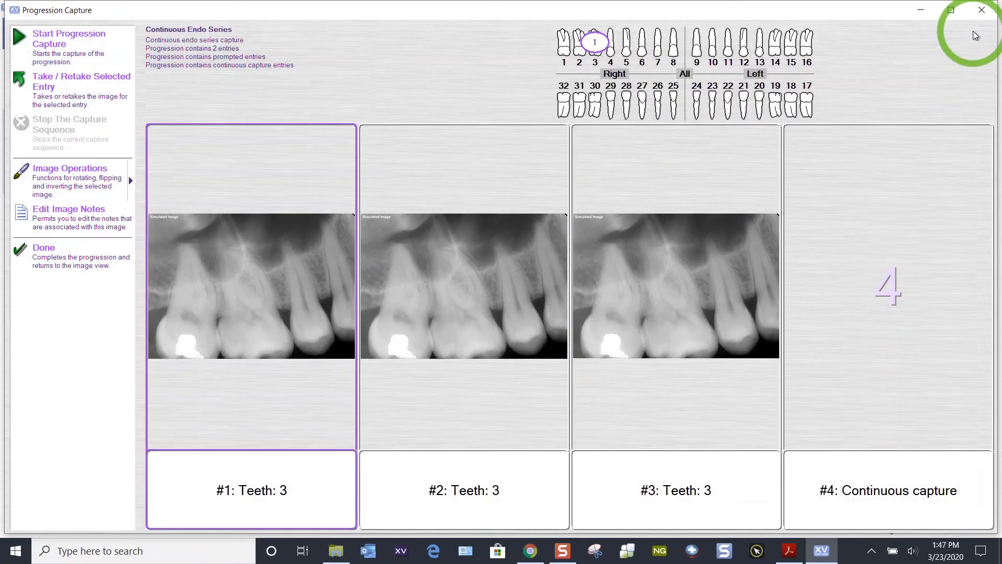
Take a single additional image of tooth 3 for entry 4 of the series.
left_click(872, 300)
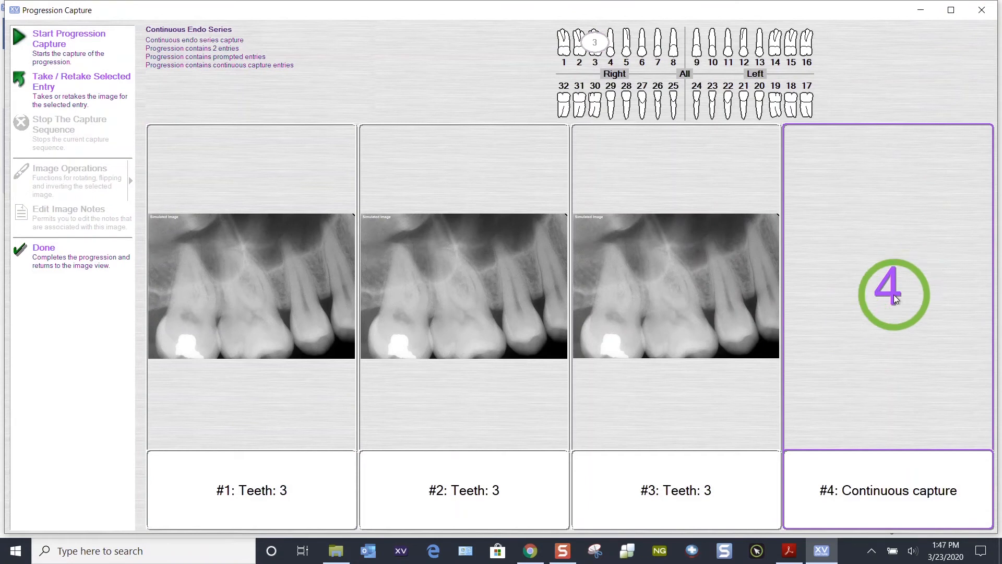
left_click(77, 82)
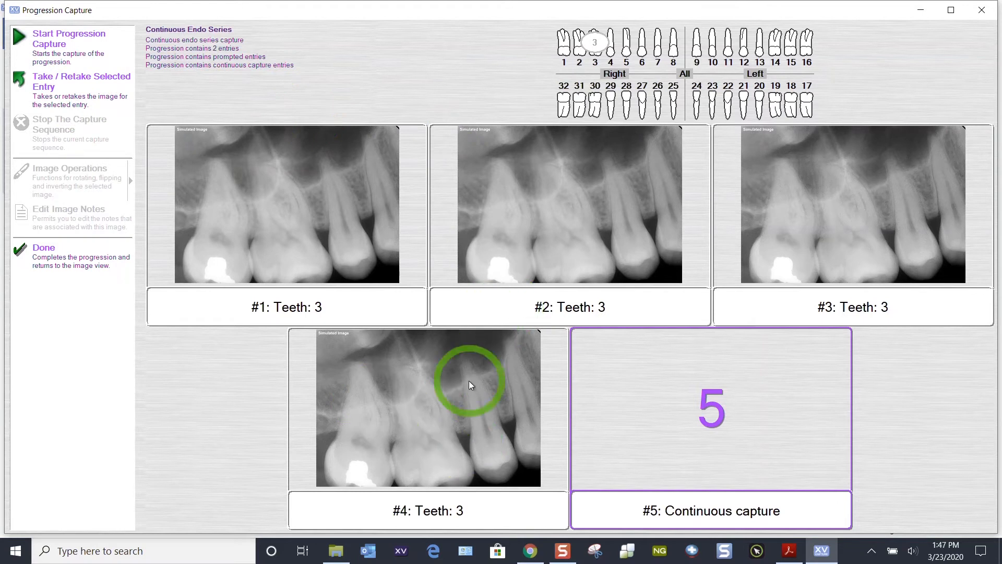
Open captured image #4 in the full image display and adjust its brightness and contrast slightly.
left_click(416, 448)
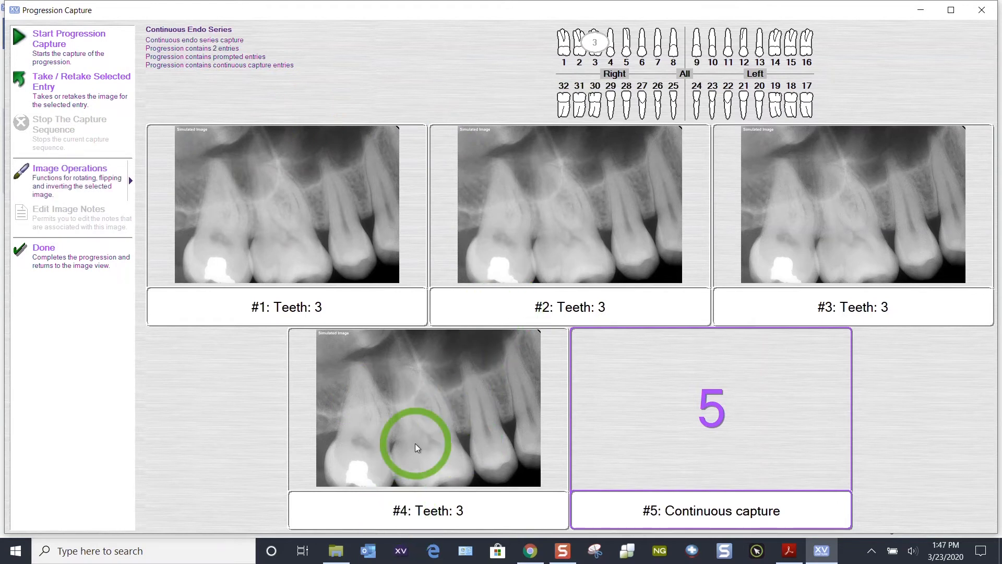
double_click(415, 444)
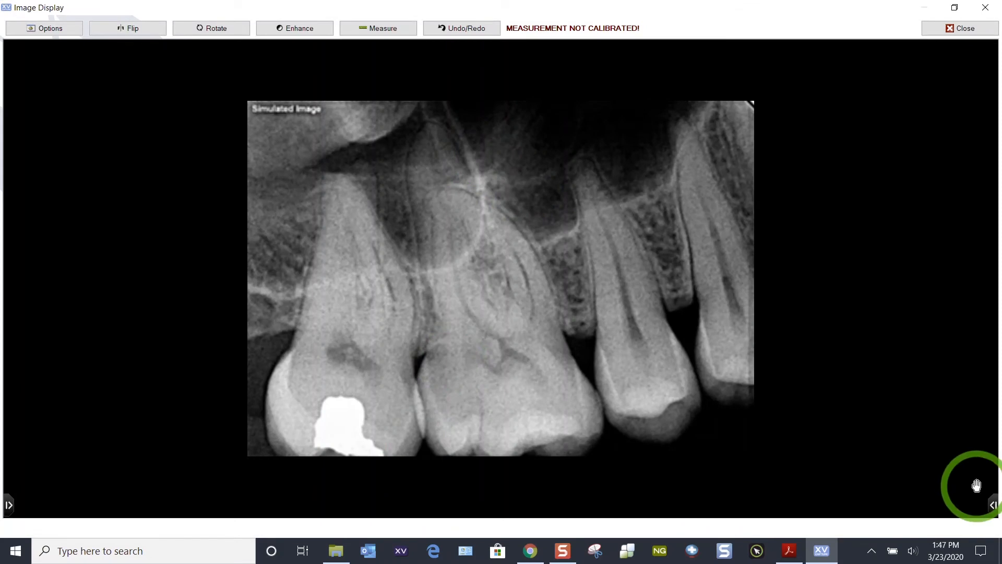
left_click(994, 505)
left_click(882, 505)
left_click_drag(660, 253, 633, 225)
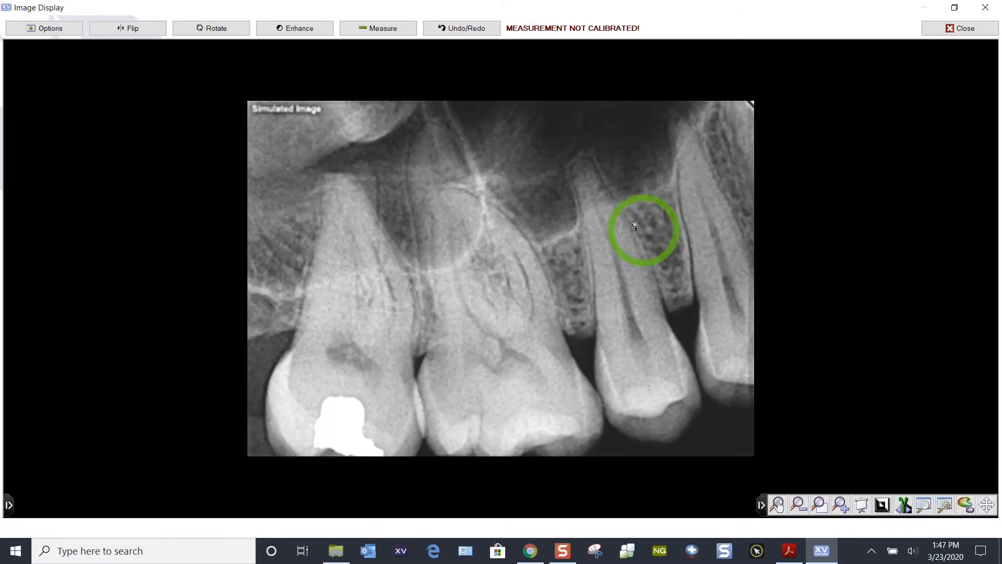
Review the measurement options for image #4 and close the image display.
left_click(392, 30)
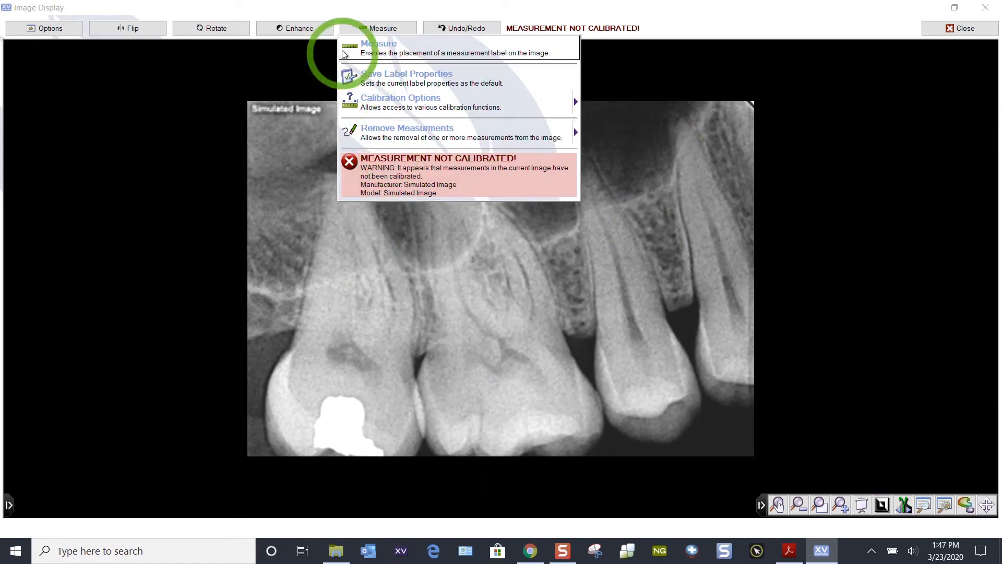
left_click(721, 170)
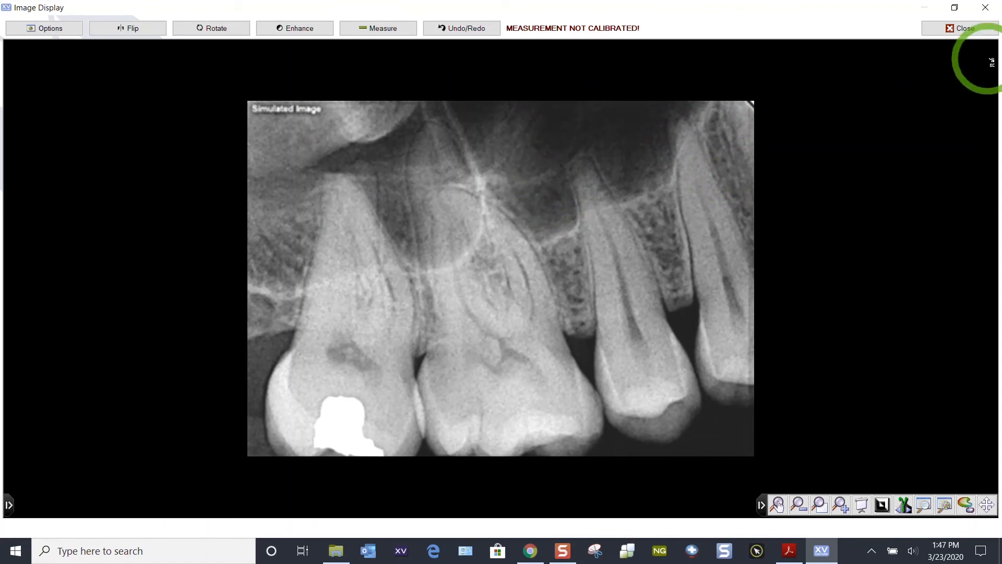
left_click(967, 31)
Resume the progression capture from entry 5, take two more images of tooth 3, and stop the sequence.
left_click(716, 407)
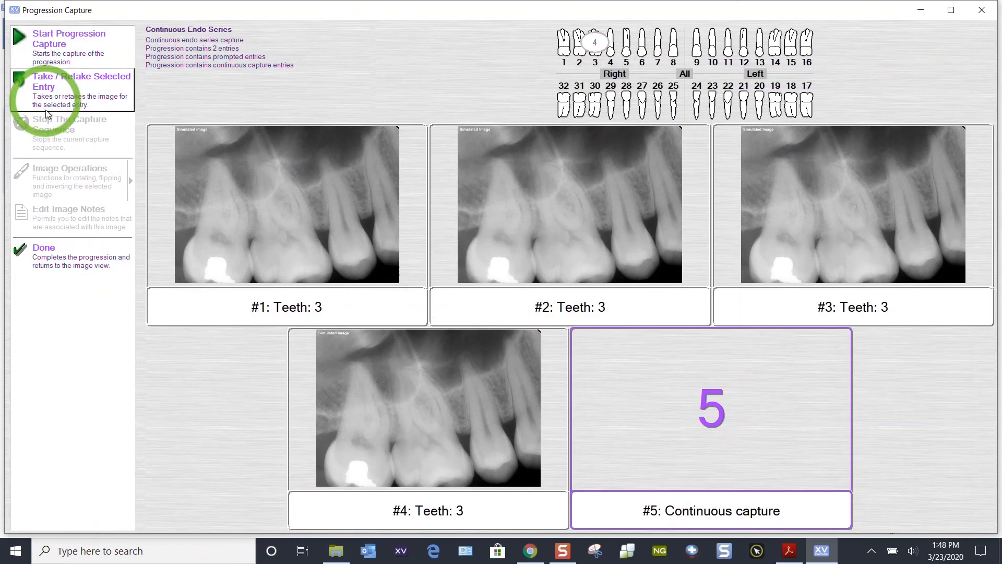
left_click(70, 48)
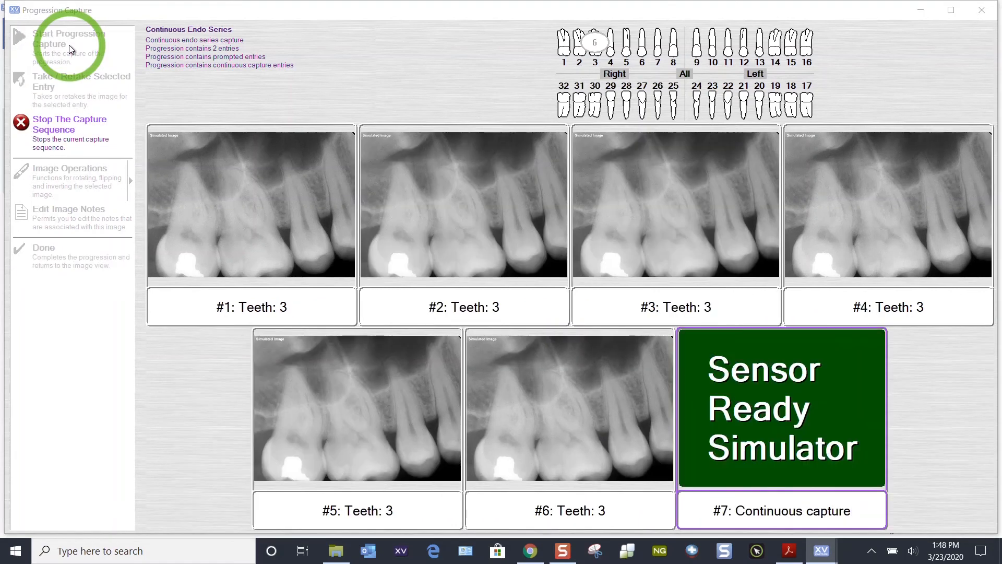
left_click(63, 122)
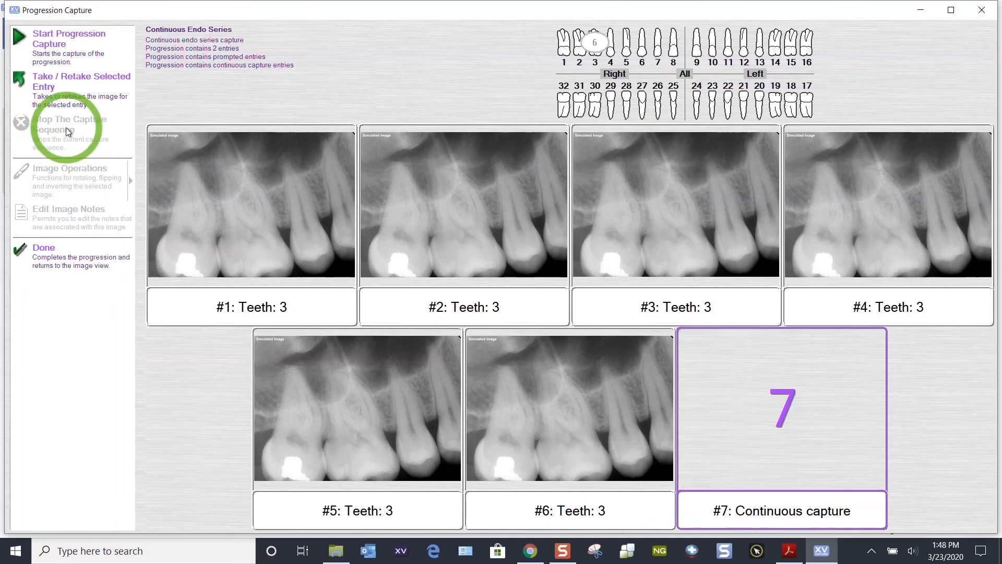
Select among the captured images, open image #6 in the Advanced Image Display, and reveal the viewing tools.
left_click(235, 190)
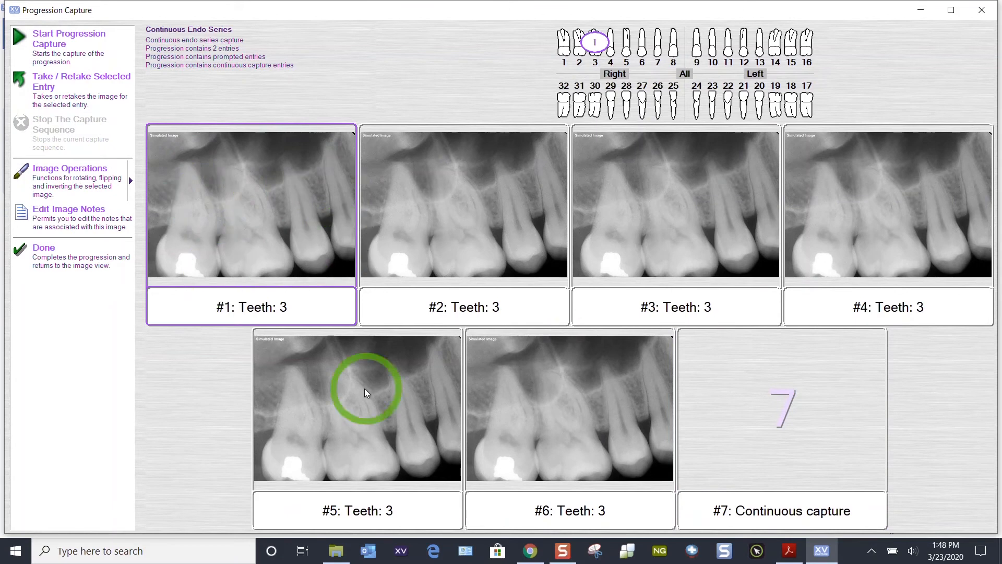
left_click(338, 416)
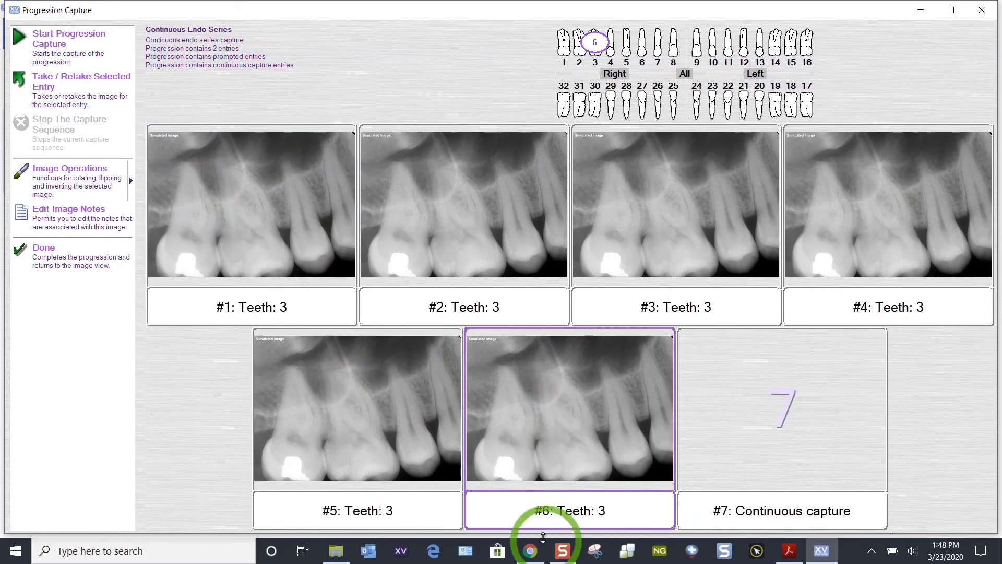
left_click(121, 181)
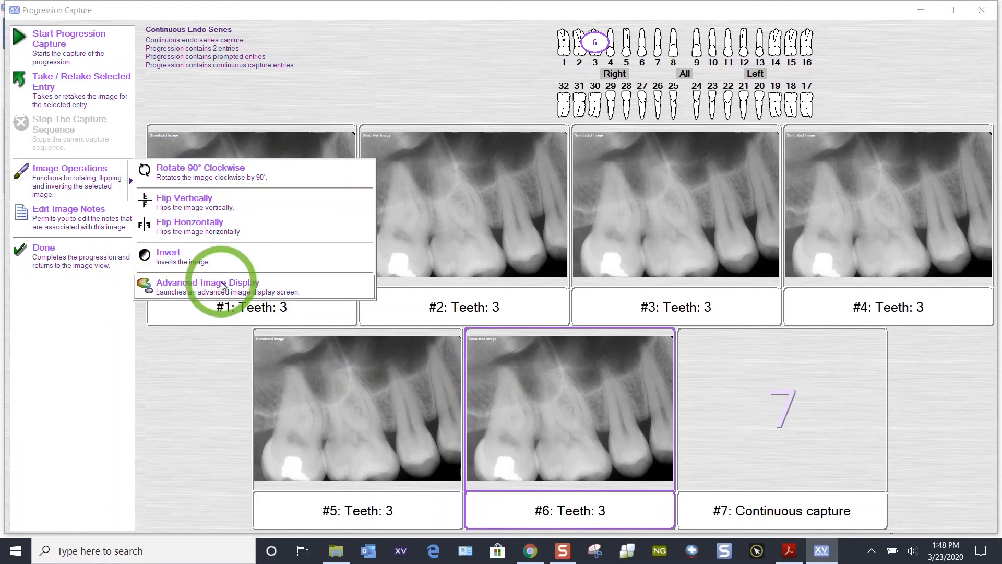
left_click(171, 287)
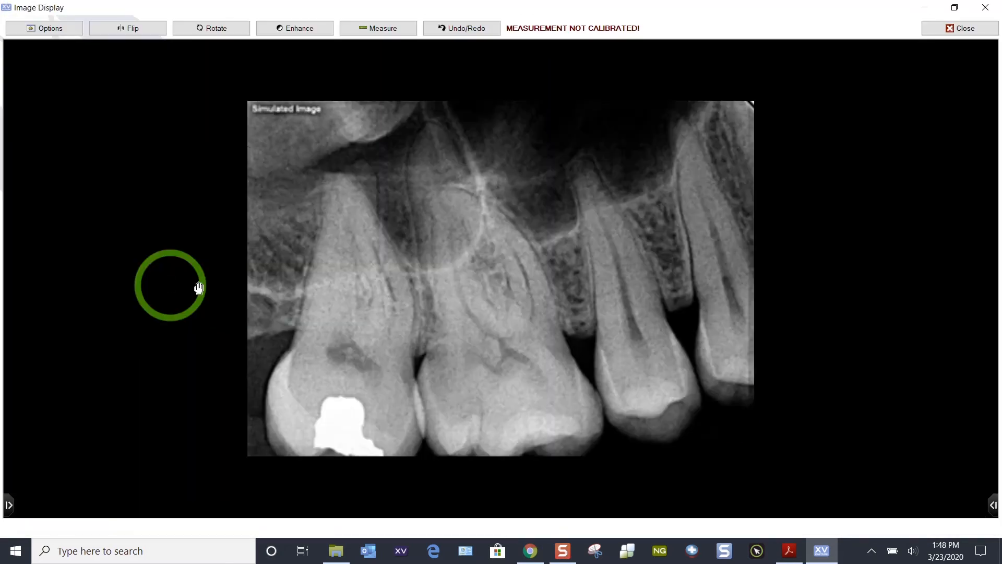
left_click(993, 505)
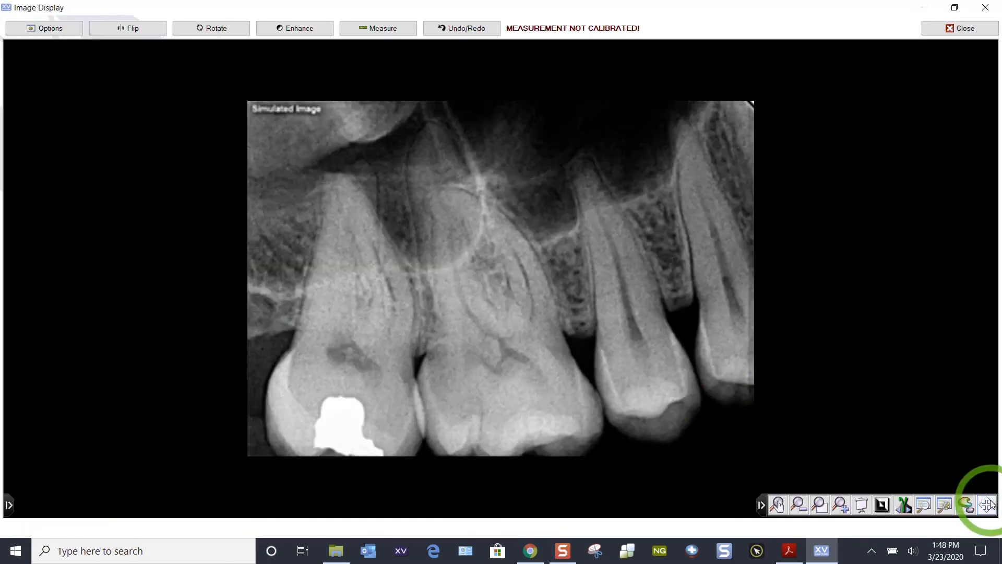
Try an image adjustment tool on image #6, and inspect it enlarged around the roots before fitting it back to the display.
left_click(882, 505)
mouse_move(601, 256)
left_mouse_down()
mouse_move(585, 318)
mouse_move(595, 165)
mouse_move(609, 242)
left_mouse_up()
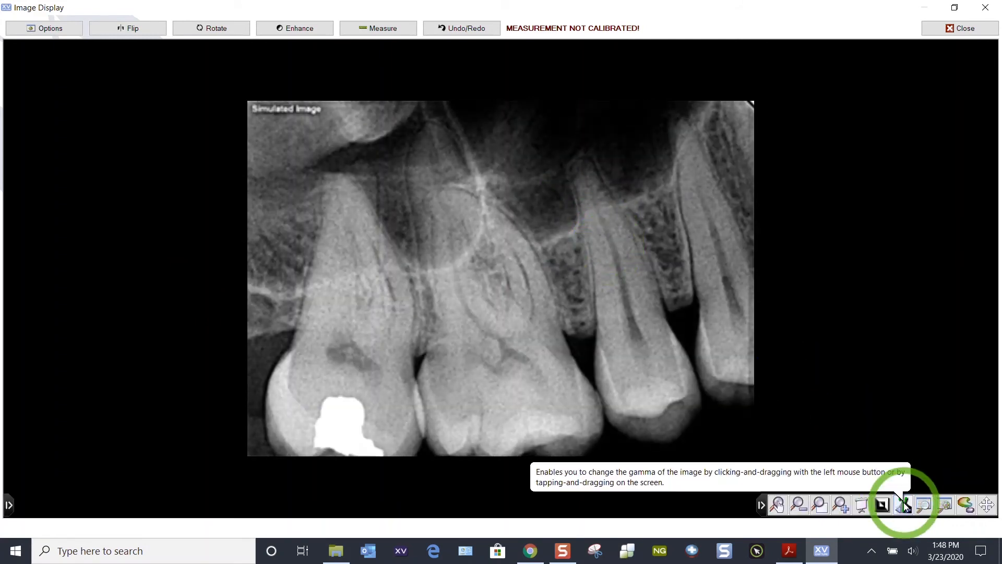
left_click(841, 507)
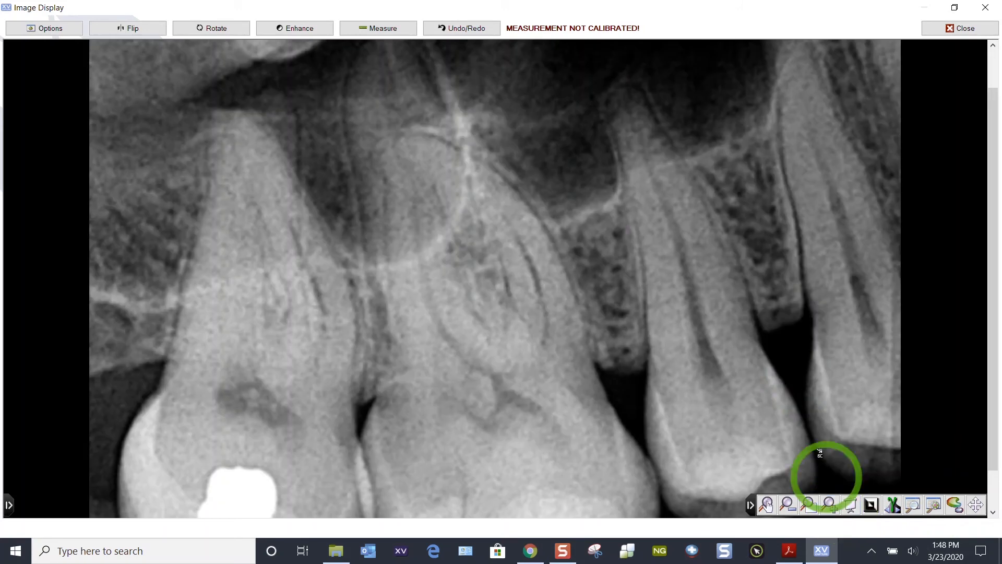
left_click(832, 505)
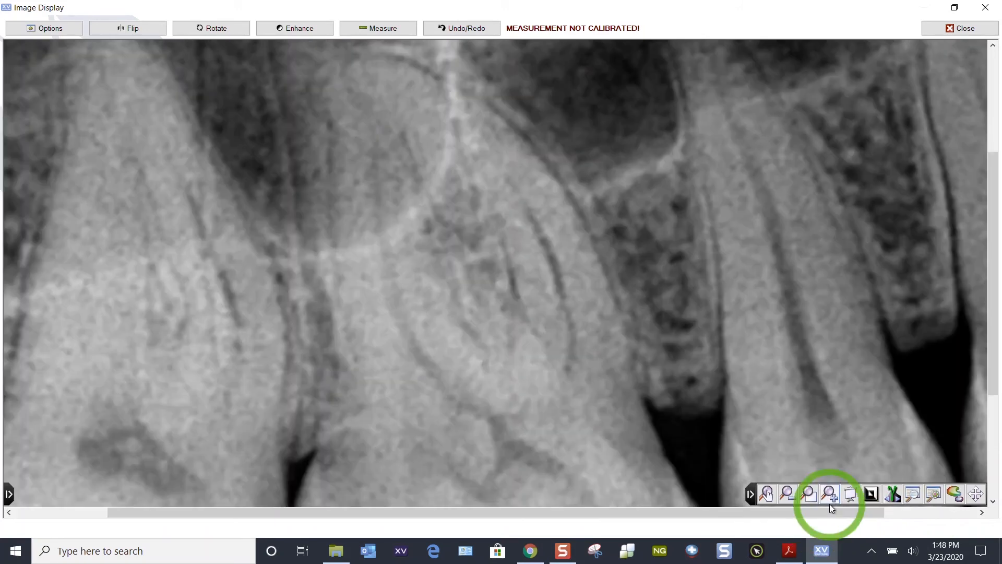
left_click(977, 497)
left_click(876, 329)
left_click_drag(778, 151, 701, 419)
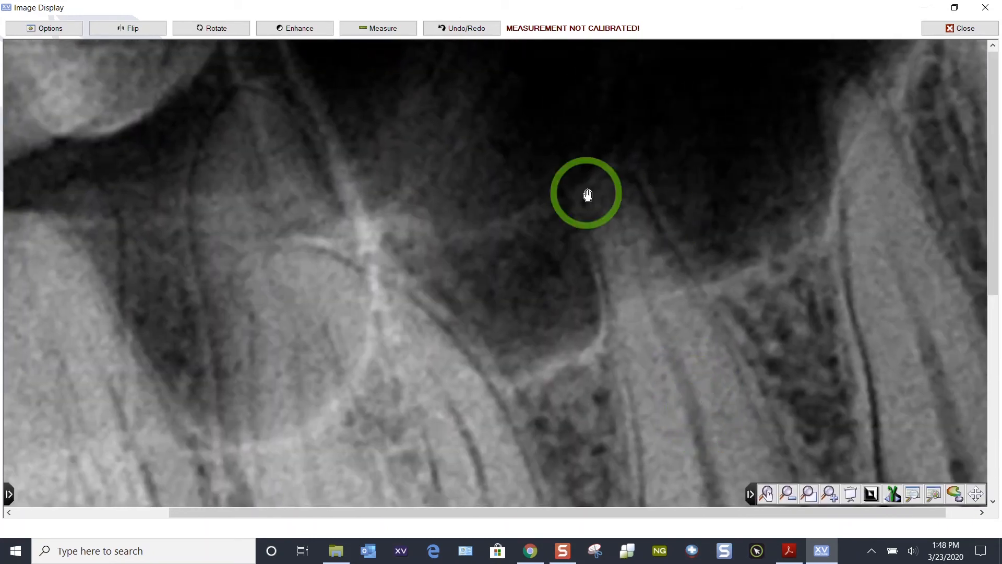
left_click(808, 493)
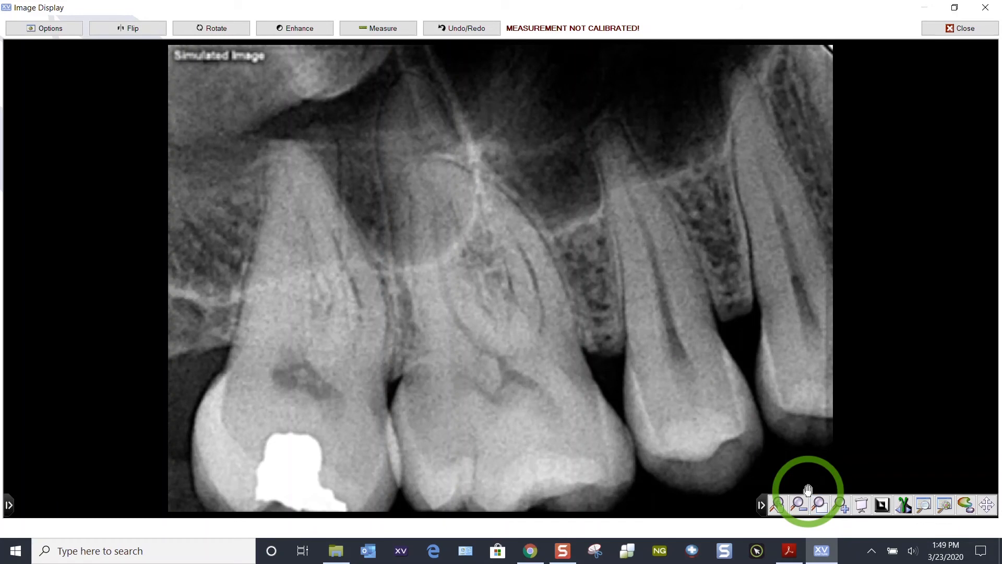
Review the measurement options for image #6 and close its image display.
left_click(402, 27)
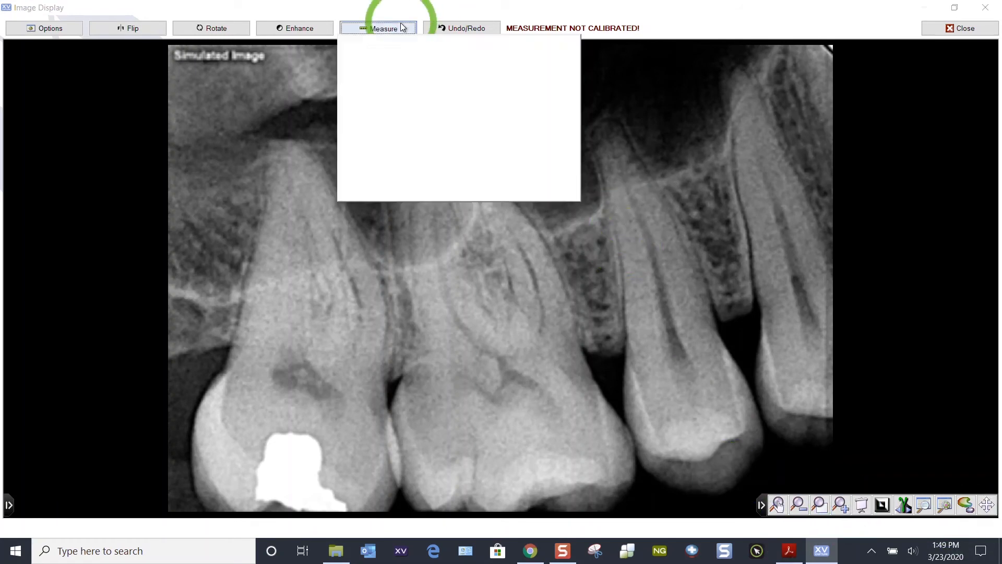
left_click(674, 167)
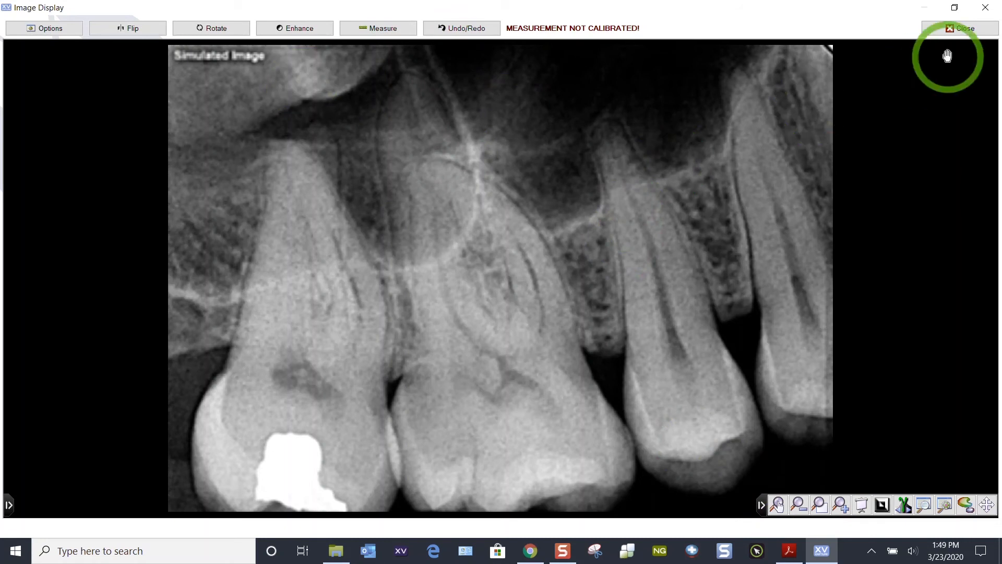
left_click(972, 30)
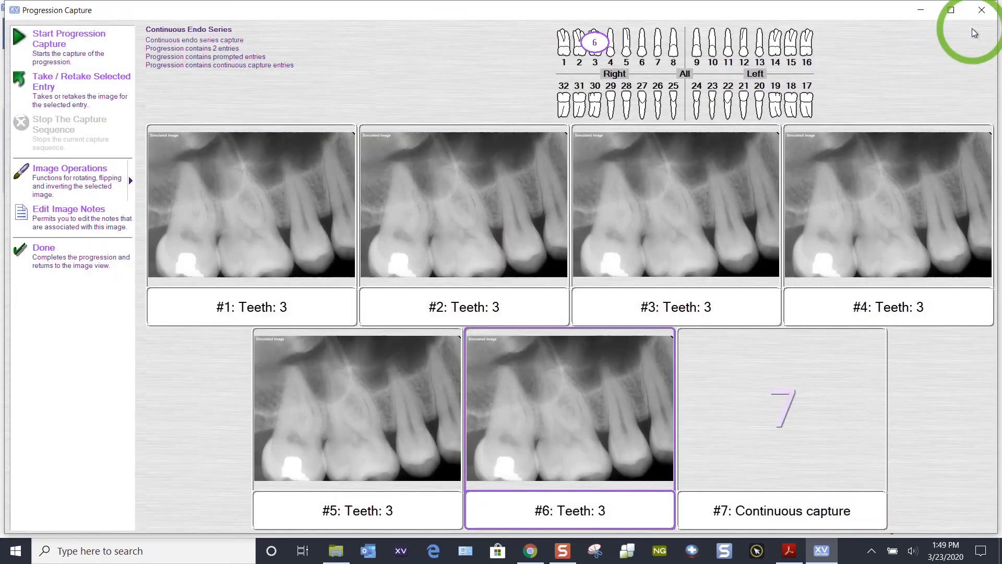
Take the image for entry 7 of the Continuous Endo Series and complete the progression.
left_click(782, 387)
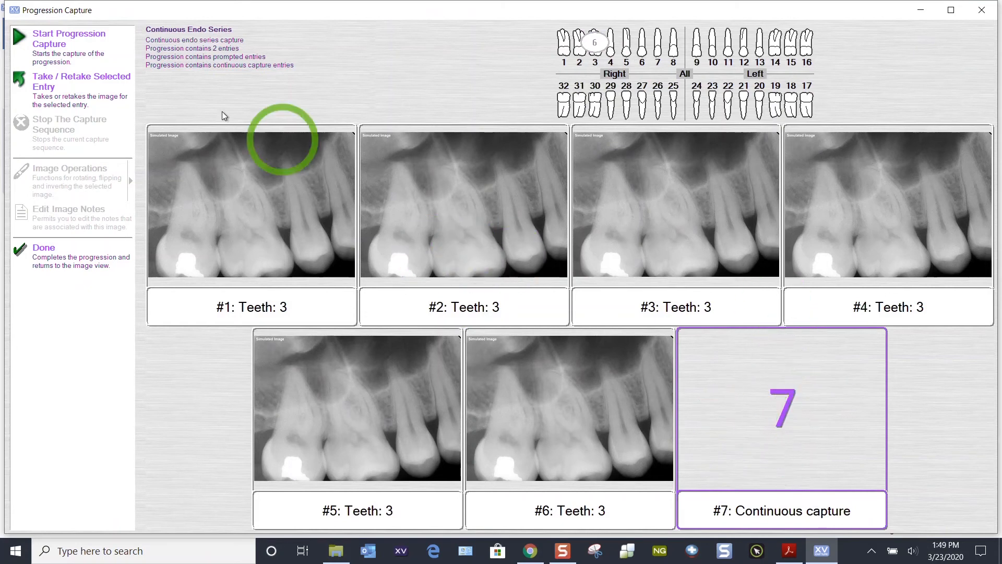
left_click(90, 95)
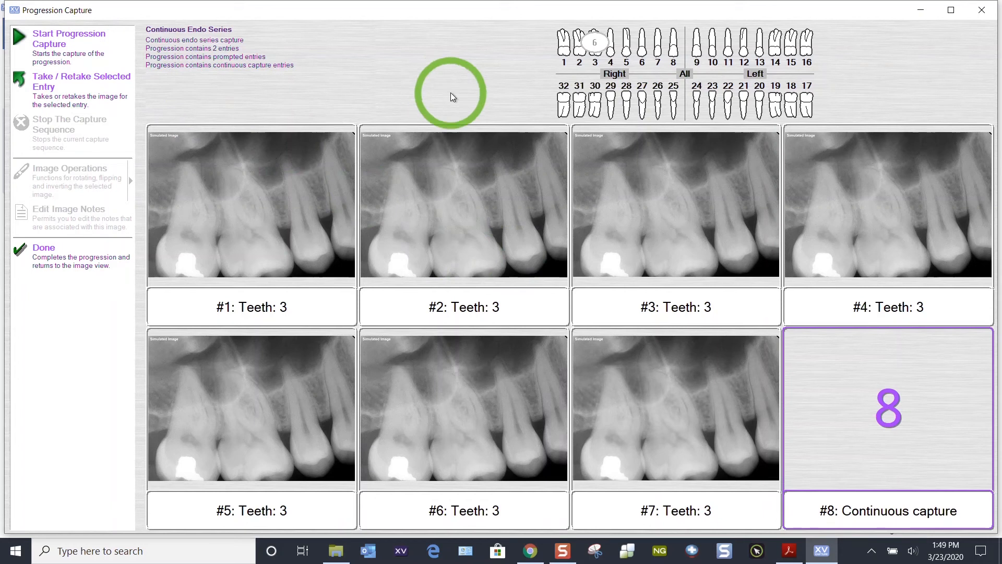
left_click(48, 267)
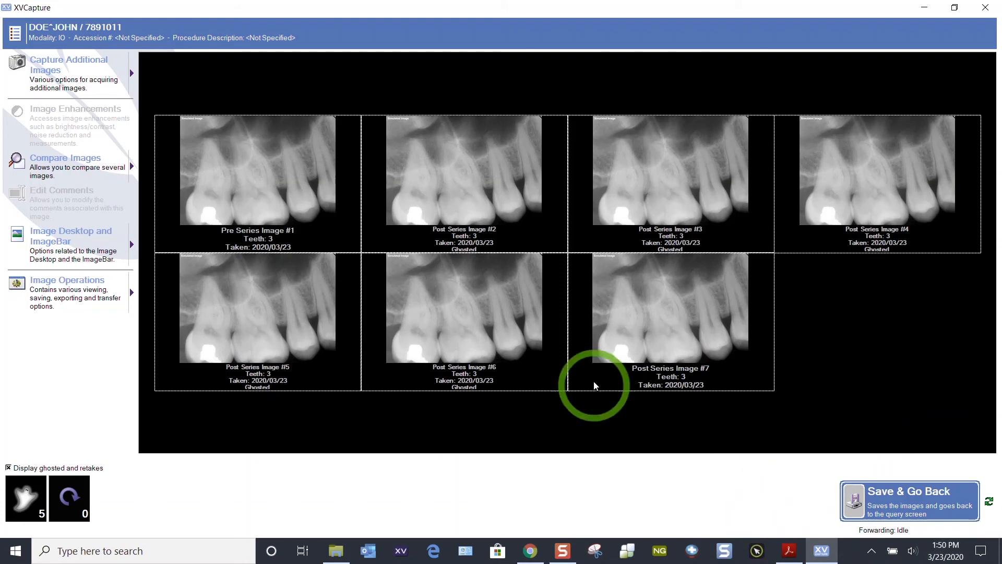
Open Pre Series Image #1, review its viewing tools and label options, and return to the image overview.
left_click(286, 169)
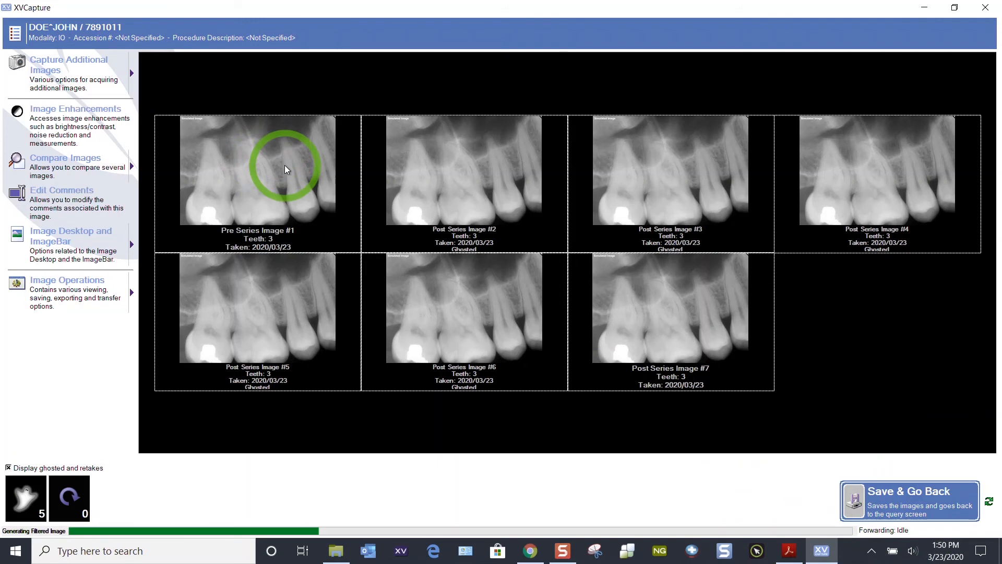
double_click(284, 165)
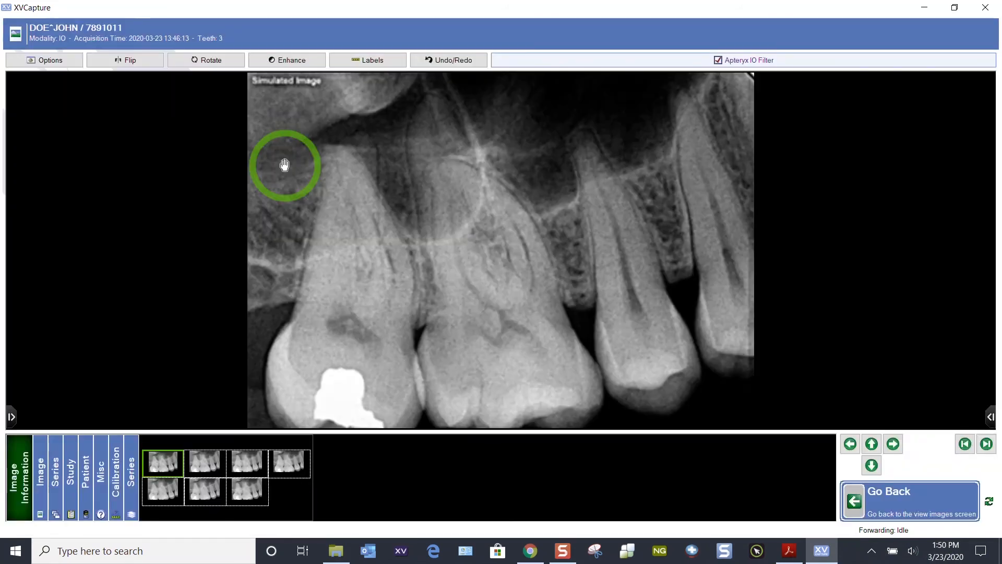
left_click(990, 417)
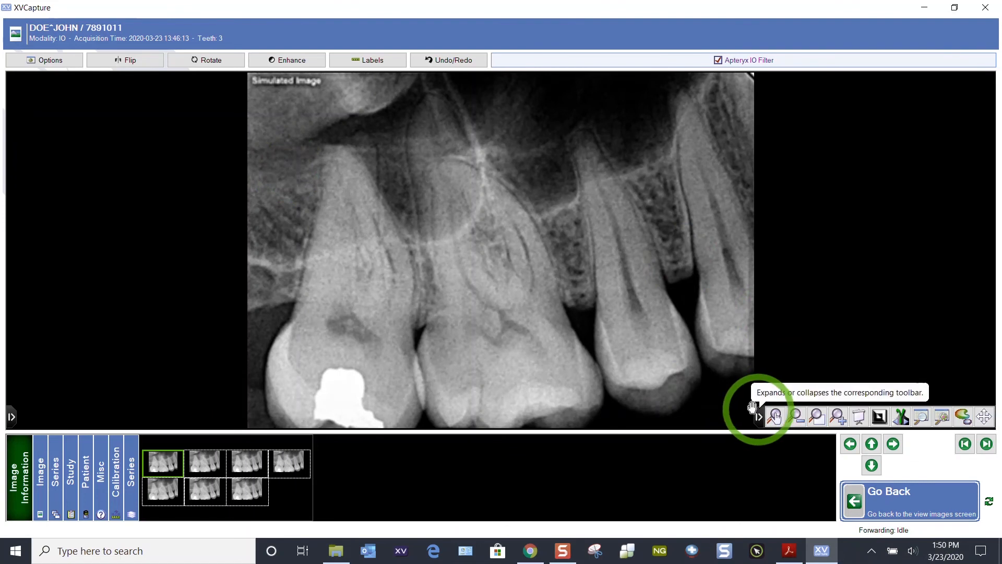
left_click(373, 60)
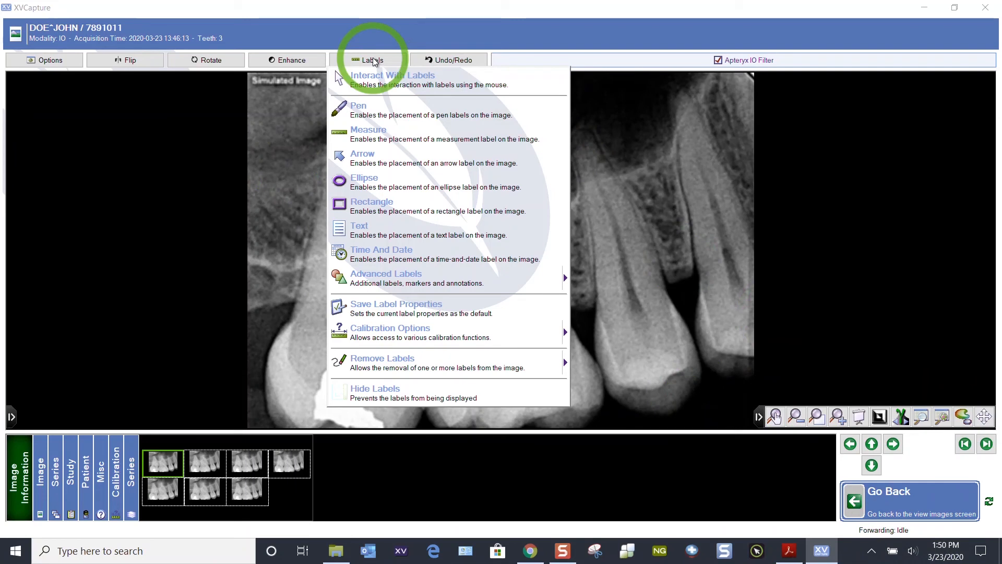
left_click(748, 240)
left_click(885, 504)
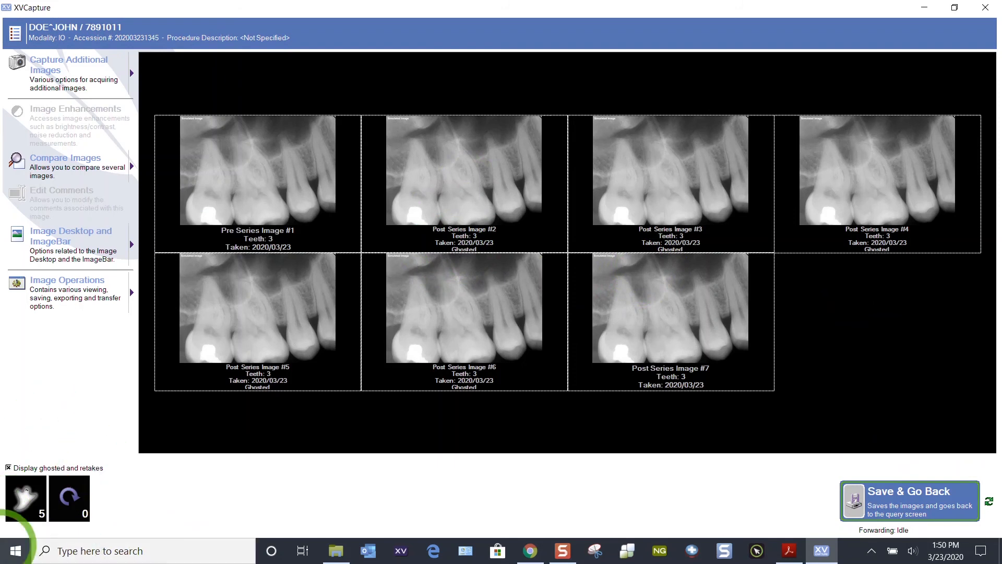
Check the series with ghosted and retaken images hidden, and display them again.
mouse_move(33, 502)
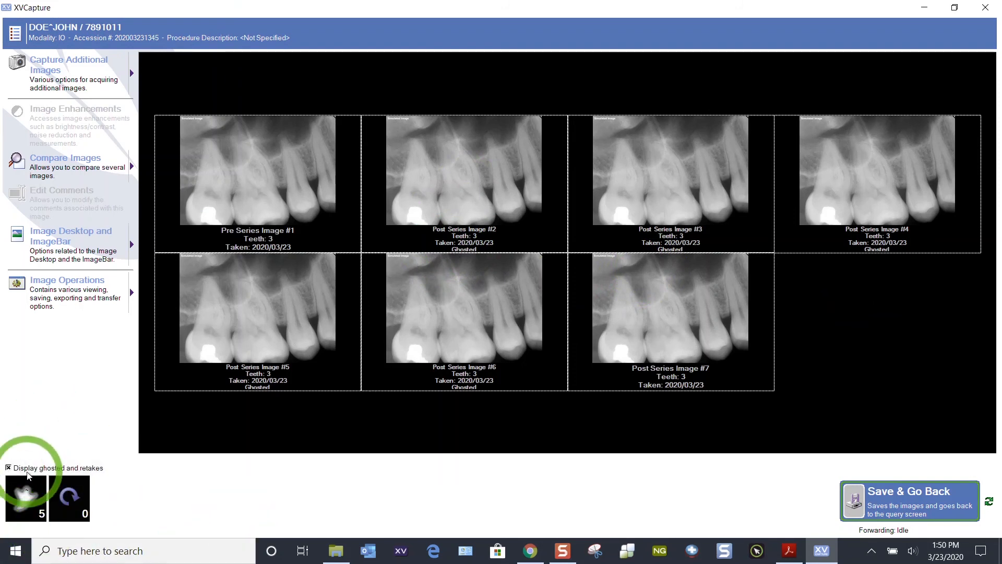
left_click(8, 468)
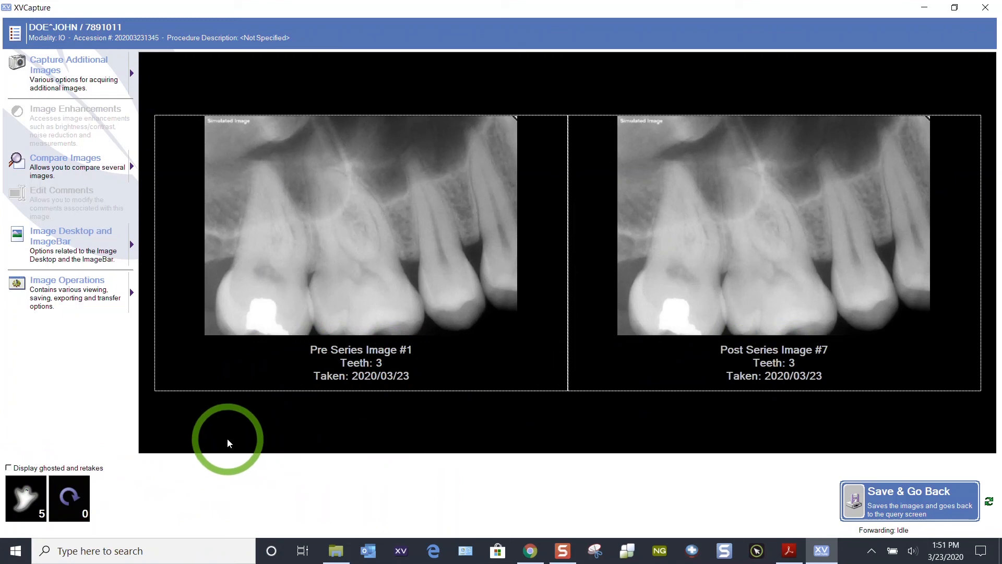
left_click(8, 468)
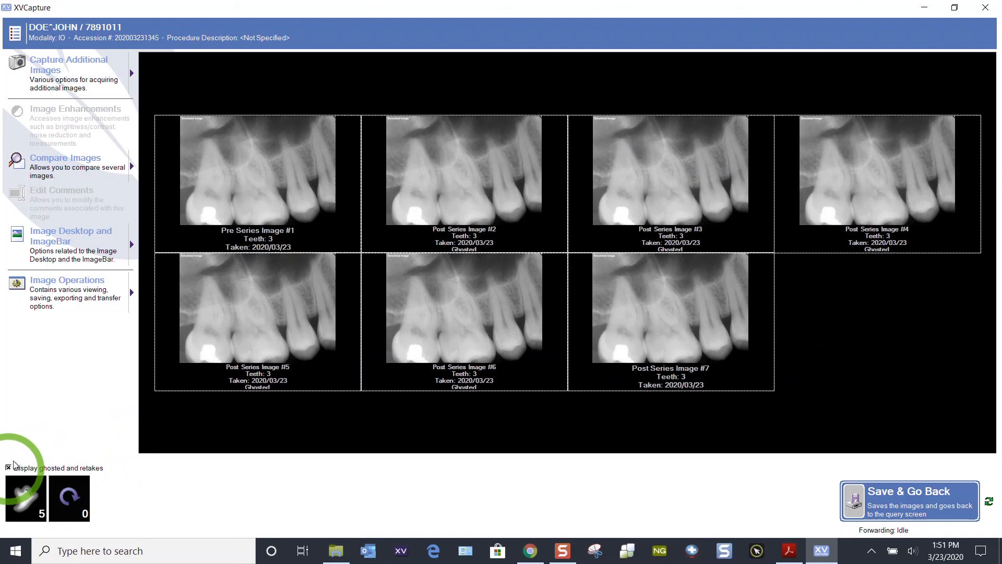
Remove the ghosted label from Post Series Image #2 individually and from Post Series Images #3 to #6 as a group.
left_click(478, 192)
left_click_drag(463, 166, 24, 473)
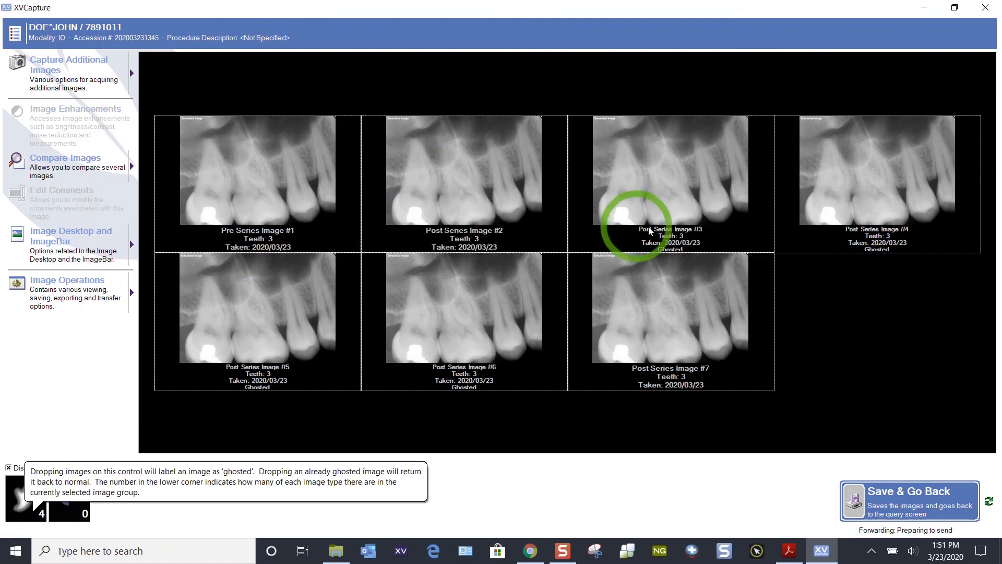
left_click(729, 186)
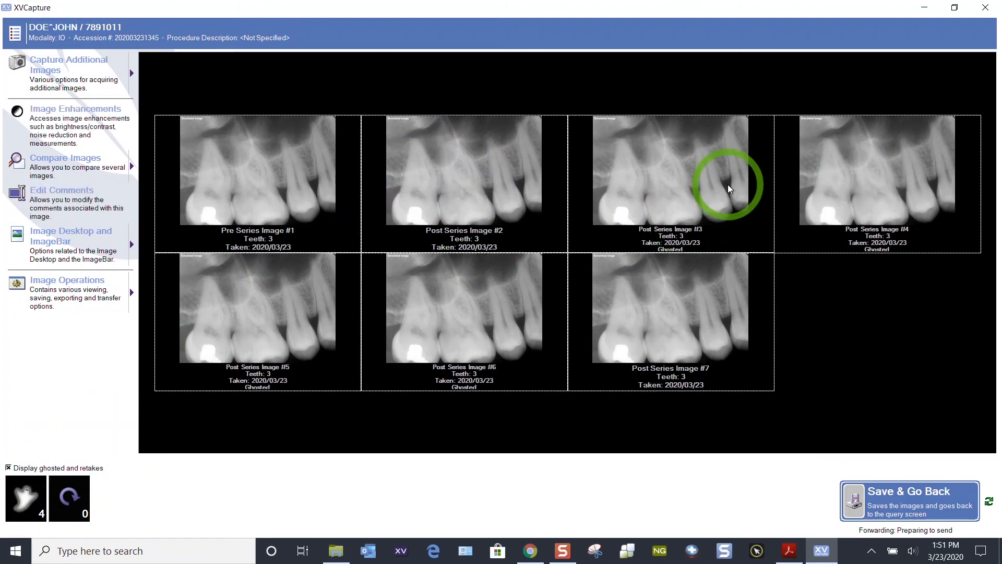
left_click(857, 170, "ctrl")
left_click(443, 320, "ctrl")
left_click(266, 343, "ctrl")
left_click_drag(678, 198, 20, 504)
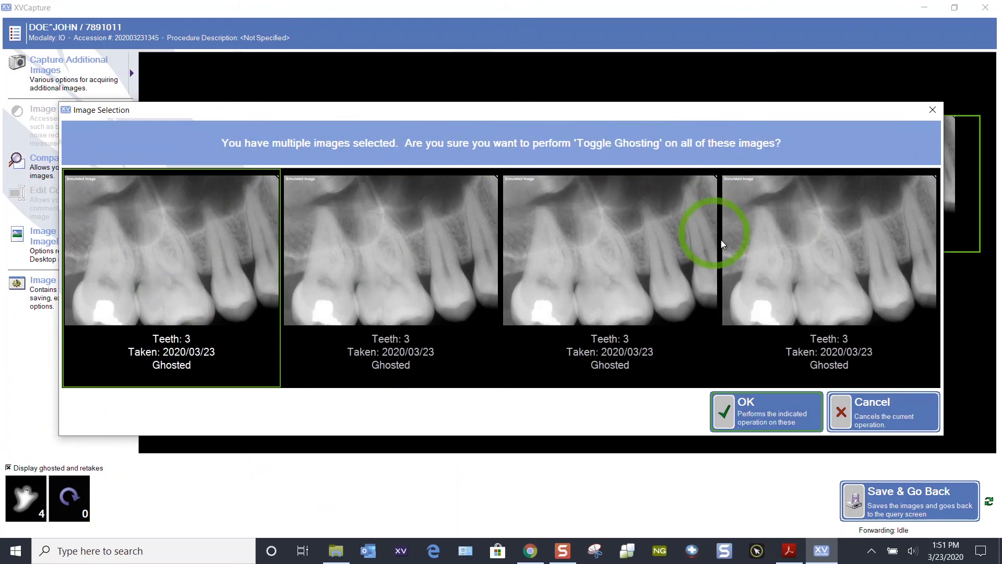
left_click(754, 402)
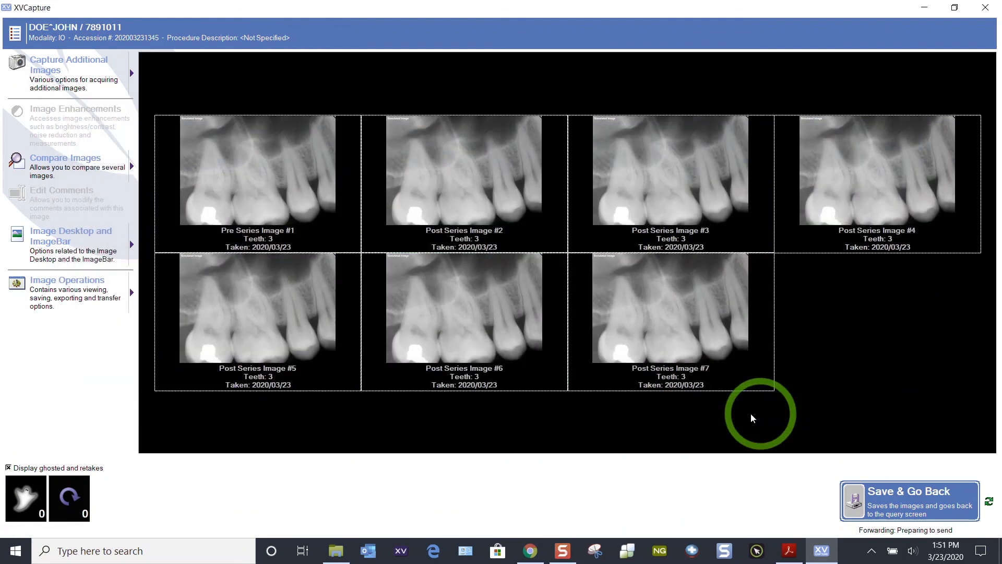
Label Post Series Images #2 through #6 as ghosted and hide ghosted and retaken images from the overview.
left_click(471, 216)
left_click(644, 195, "ctrl")
left_click(872, 189, "ctrl")
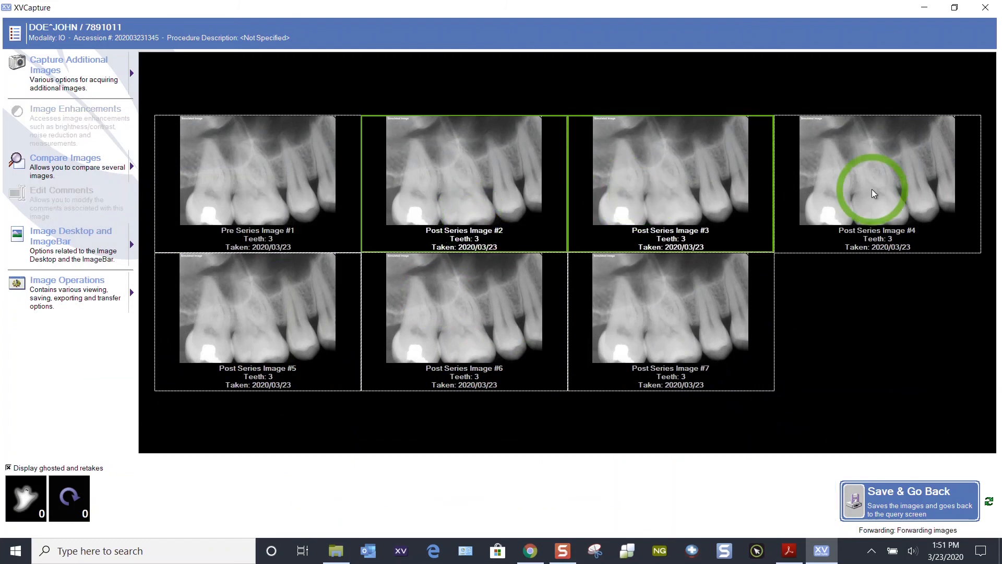
left_click(437, 320, "ctrl")
left_click(235, 319, "ctrl")
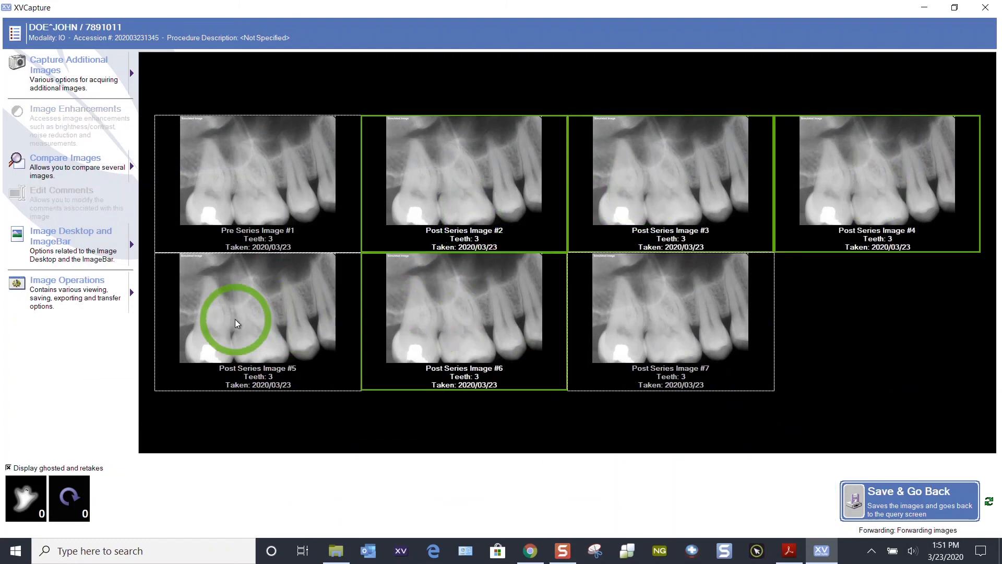
left_click(468, 187, "ctrl")
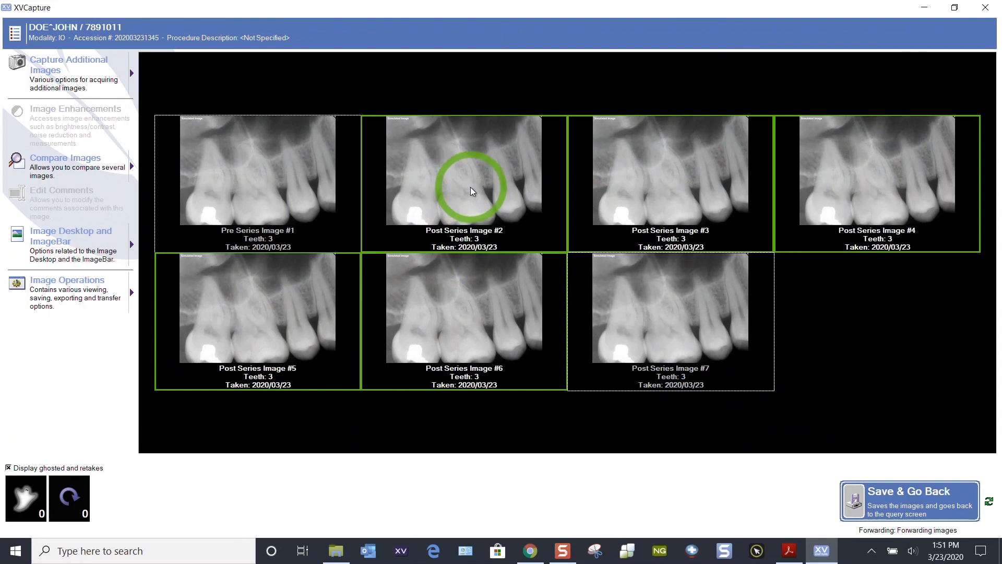
left_click(24, 502)
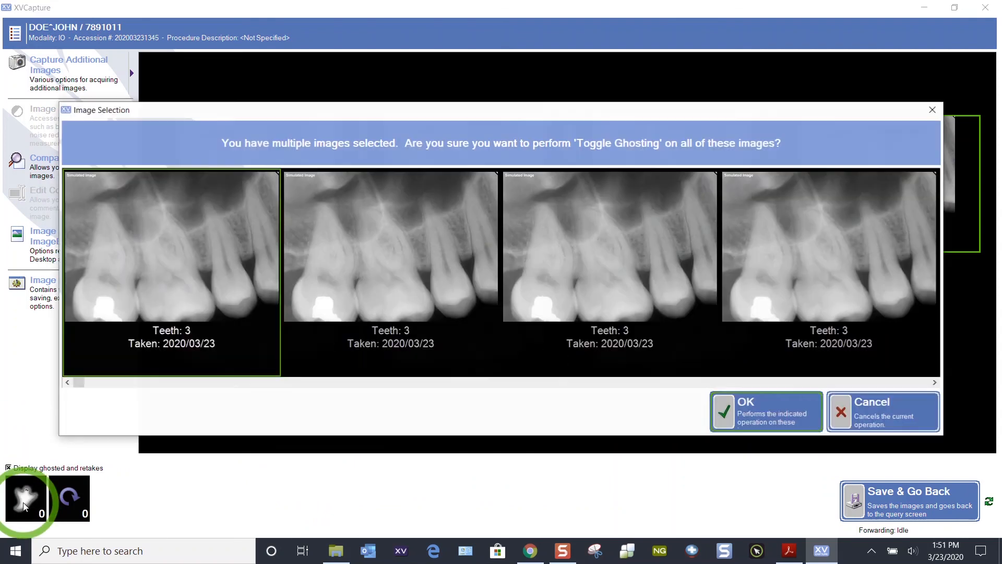
left_click(793, 400)
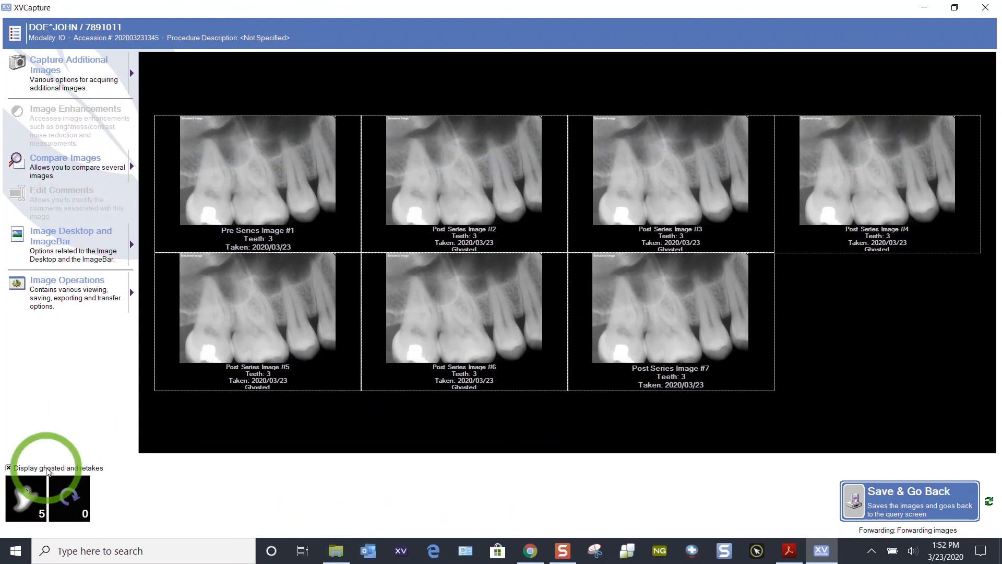
left_click(9, 469)
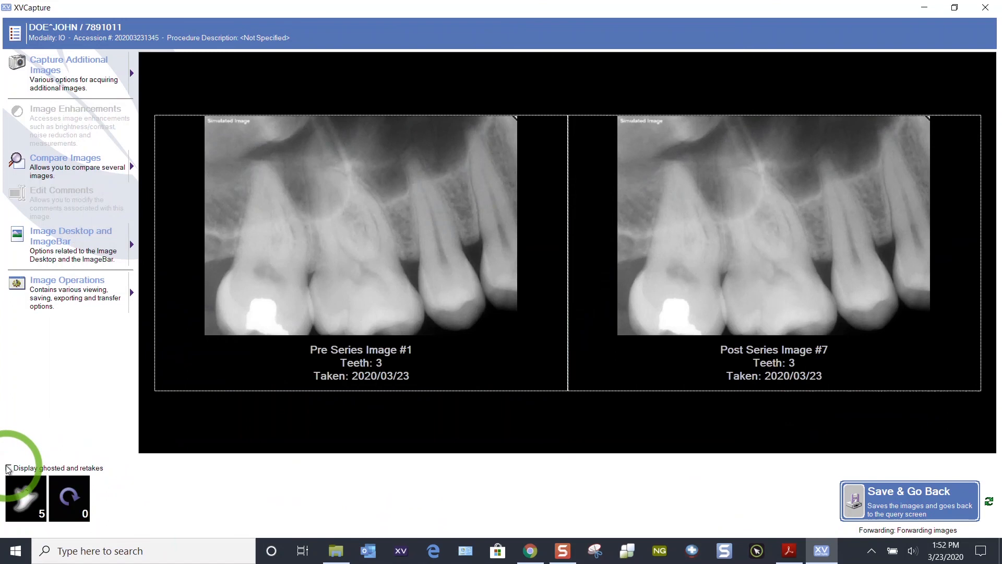